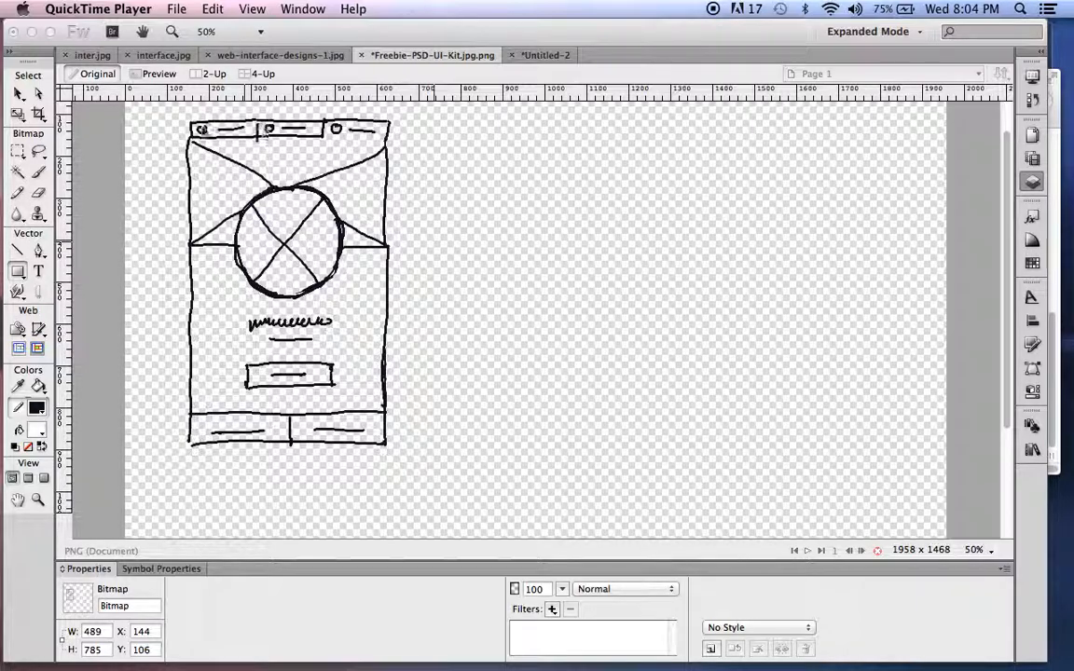
{"action": "left_click", "coordinate": [38, 178]}
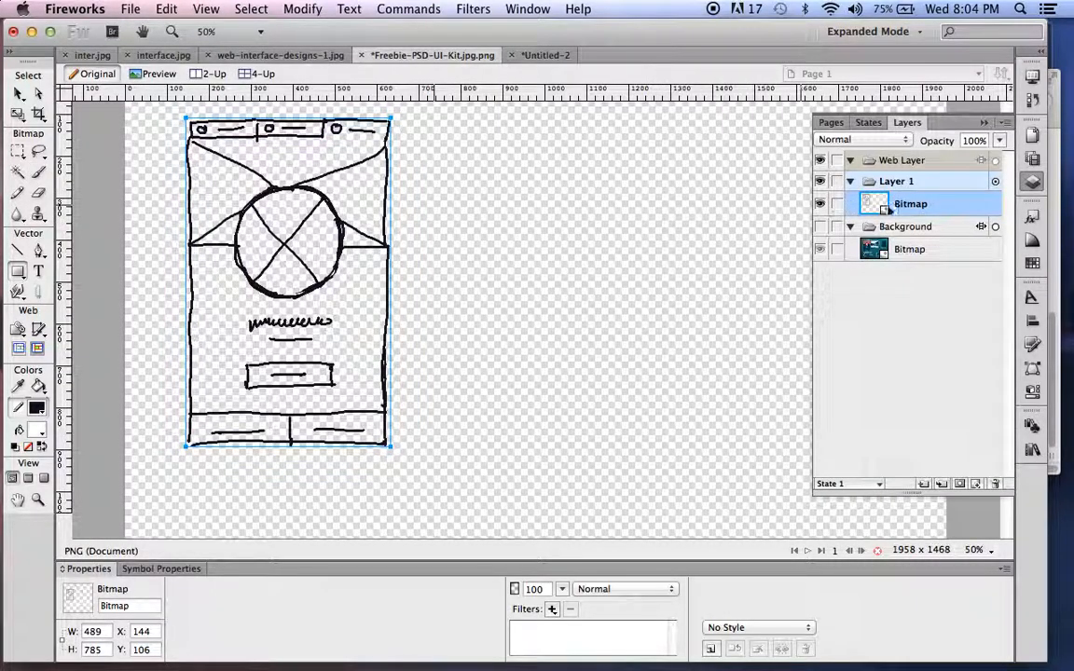
{"action": "left_click", "coordinate": [40, 176]}
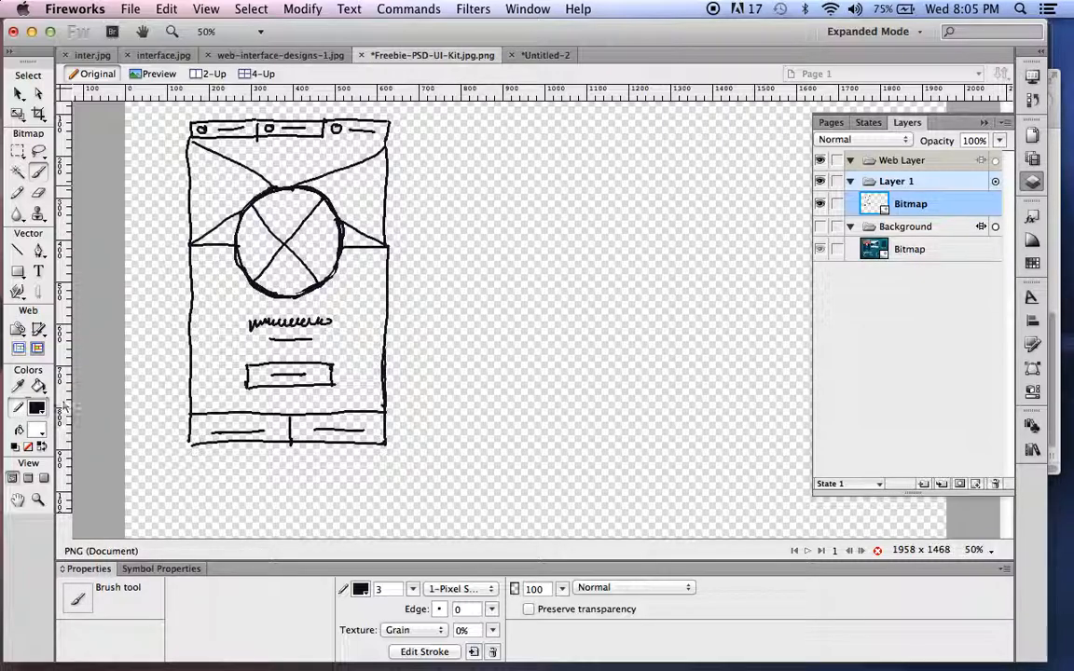
{"action": "left_click_drag", "start_coordinate": [418, 123], "coordinate": [520, 124]}
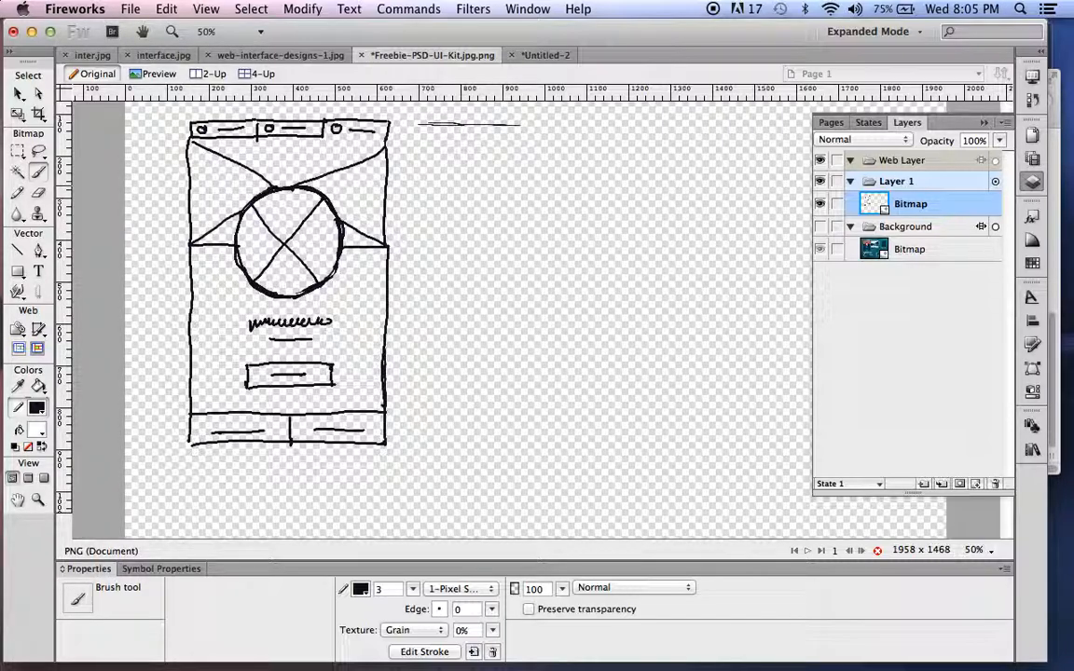
{"action": "key", "text": "super+z"}
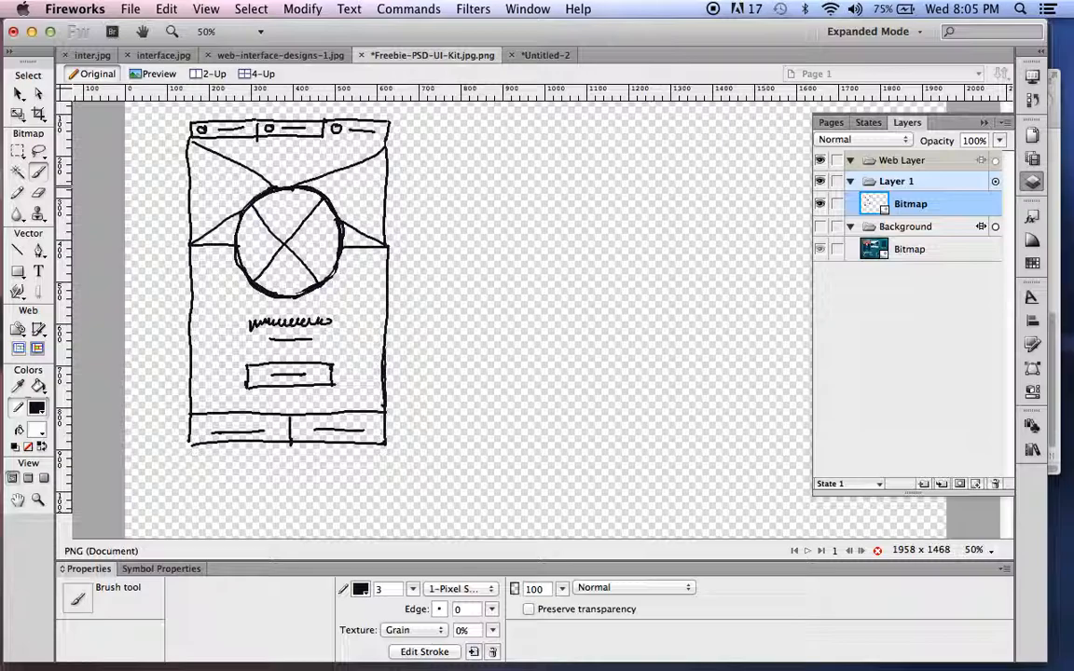
Toggle the Background layer to compare the wireframe sketch with the original design, leave it shown, and collapse the layer list
{"action": "left_click", "coordinate": [819, 227]}
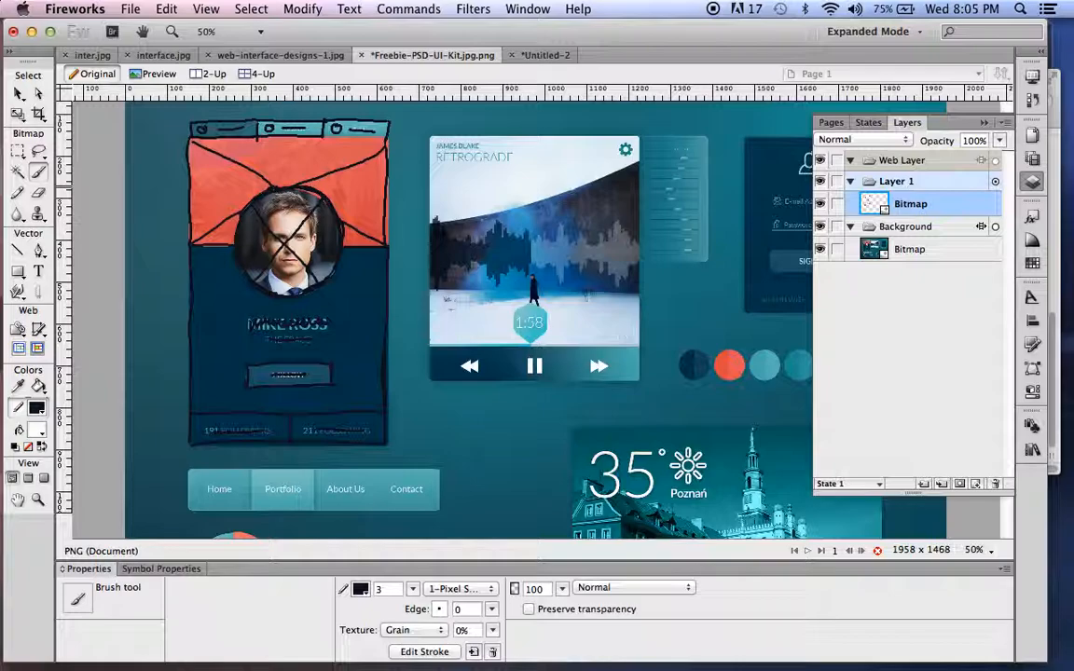
{"action": "left_click", "coordinate": [819, 226]}
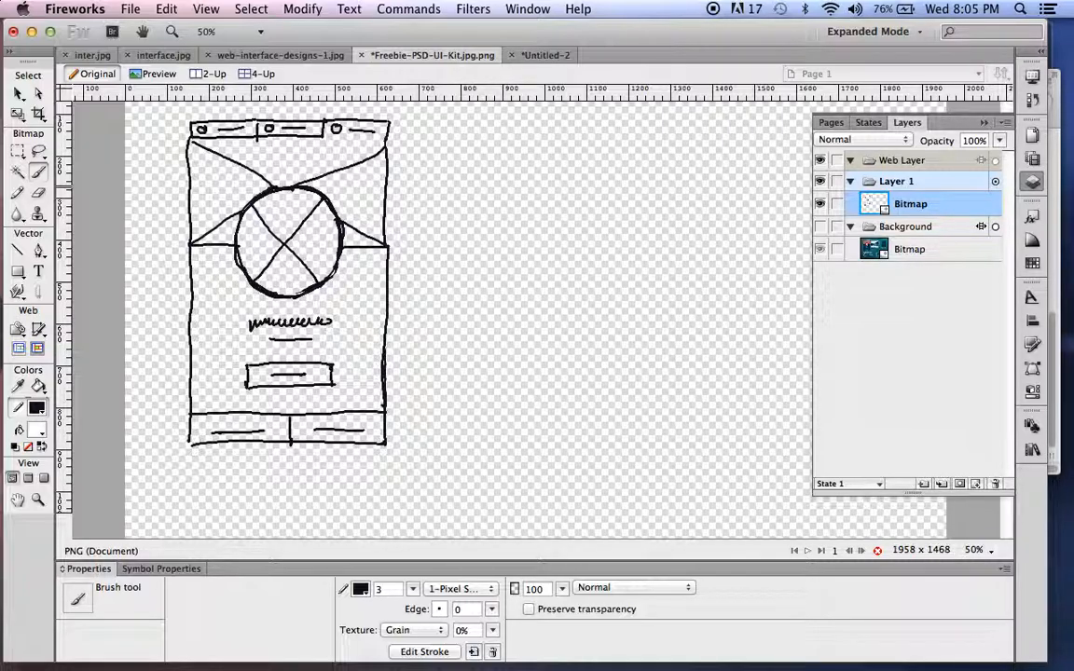
{"action": "left_click", "coordinate": [820, 226]}
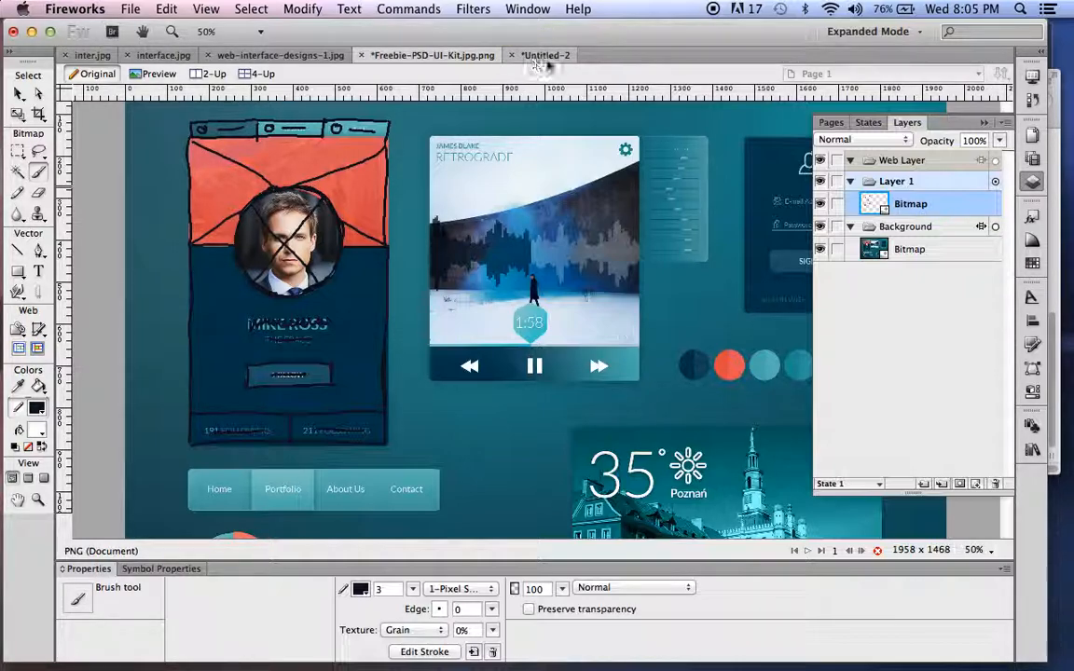
{"action": "left_click", "coordinate": [983, 124]}
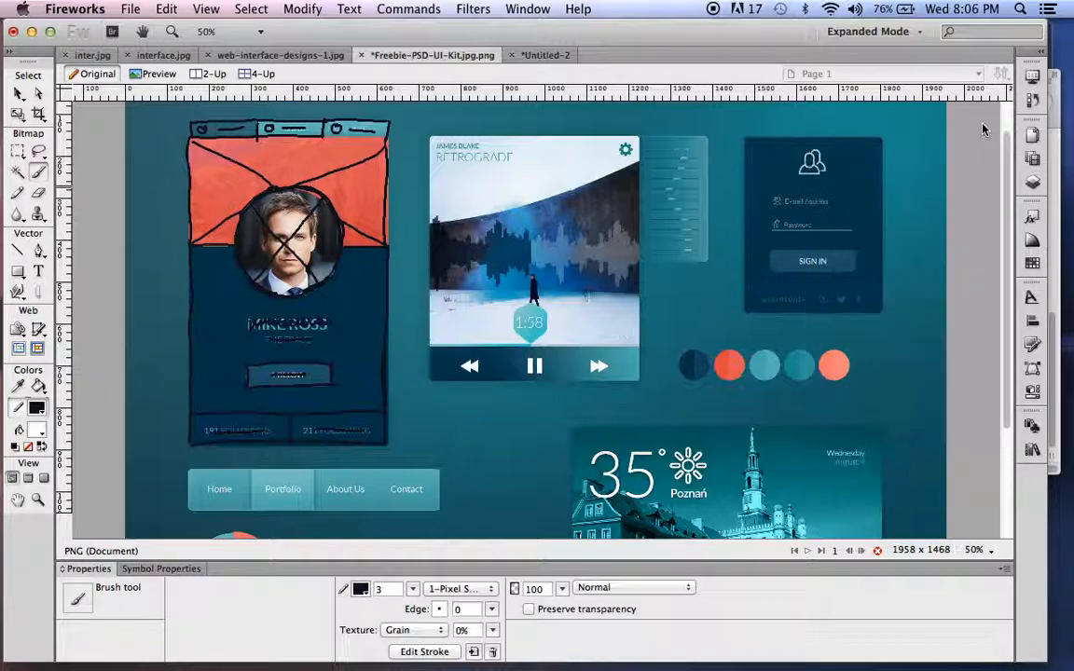
Switch to the Untitled-2 document and select the gray rectangle to check its stroke size
{"action": "left_click", "coordinate": [543, 56]}
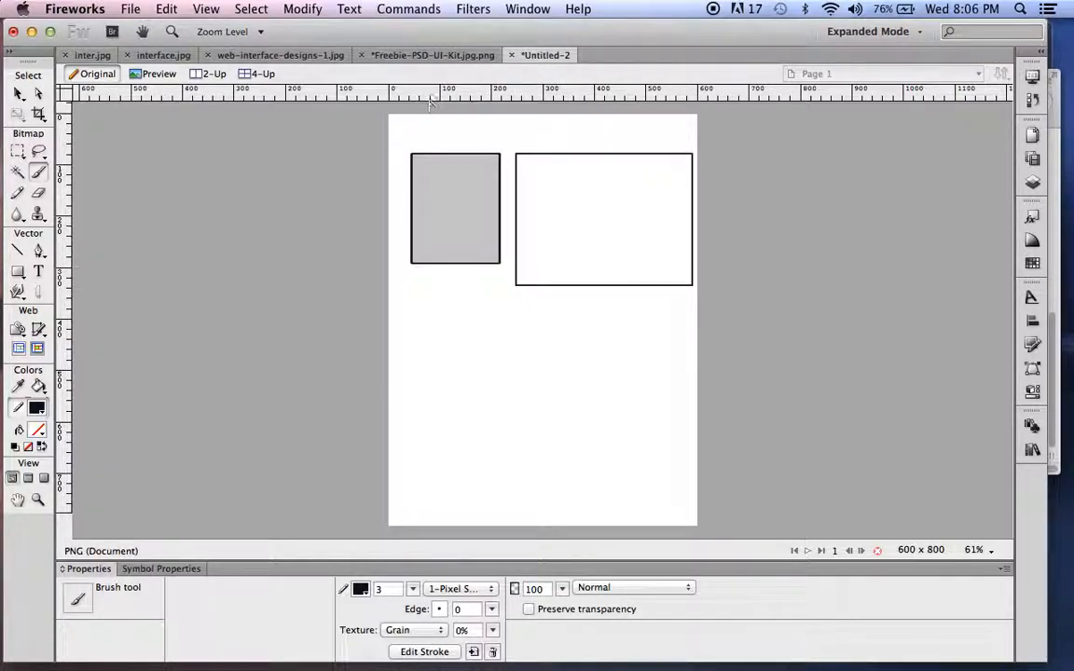
{"action": "left_click", "coordinate": [19, 273]}
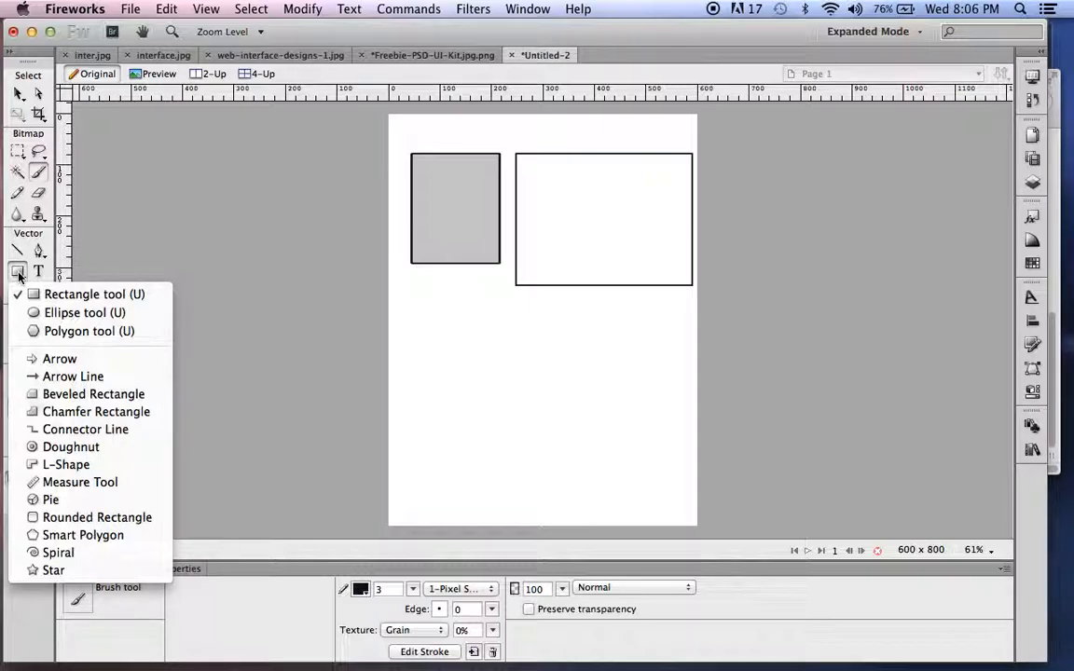
{"action": "left_click", "coordinate": [18, 273]}
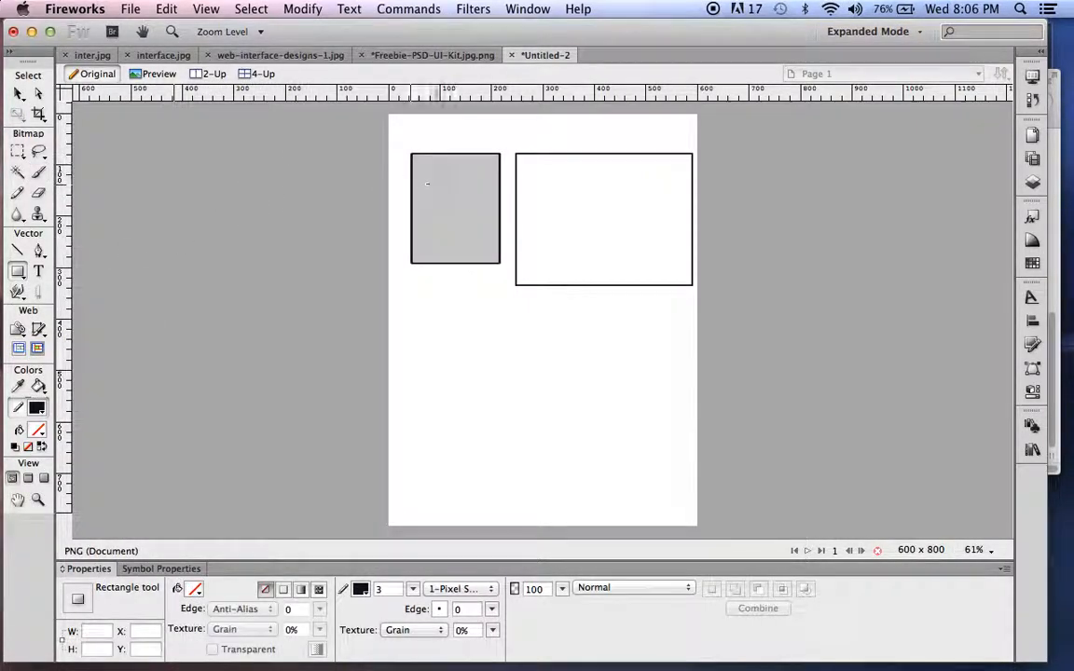
{"action": "key", "text": "v"}
{"action": "left_click", "coordinate": [471, 240]}
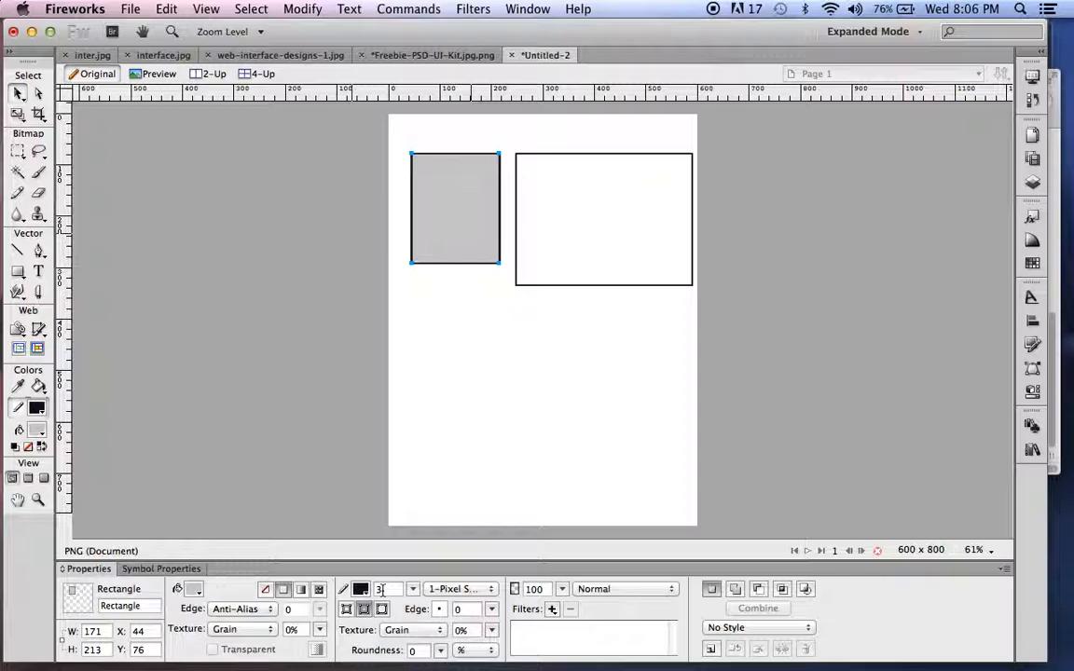
{"action": "double_click", "coordinate": [377, 589]}
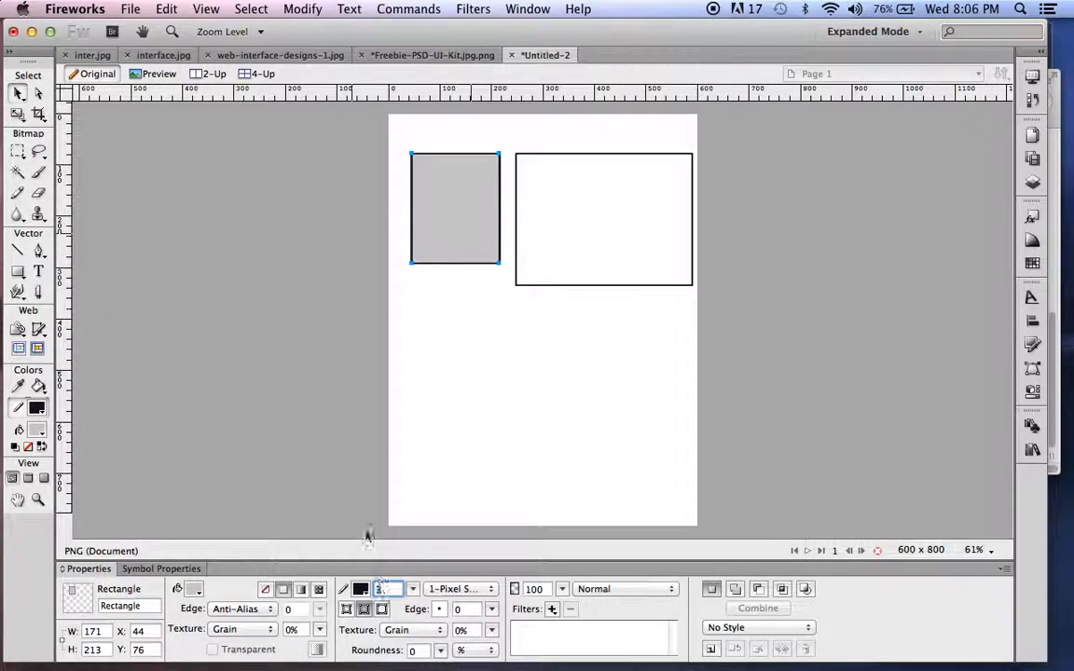
Move the gray rectangle to about X 28, Y 38 and the white rectangle to about X 234, Y 17
{"action": "left_click", "coordinate": [466, 211]}
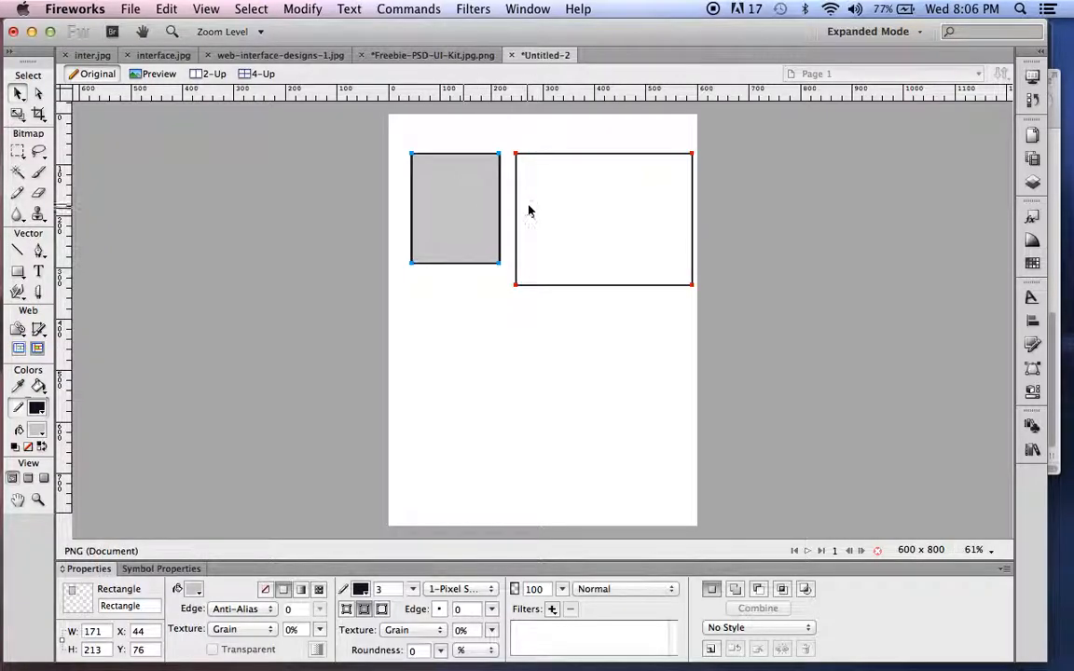
{"action": "mouse_move", "coordinate": [482, 202]}
{"action": "left_mouse_down"}
{"action": "mouse_move", "coordinate": [470, 201]}
{"action": "mouse_move", "coordinate": [473, 183]}
{"action": "left_mouse_up"}
{"action": "left_click_drag", "start_coordinate": [568, 226], "coordinate": [564, 209]}
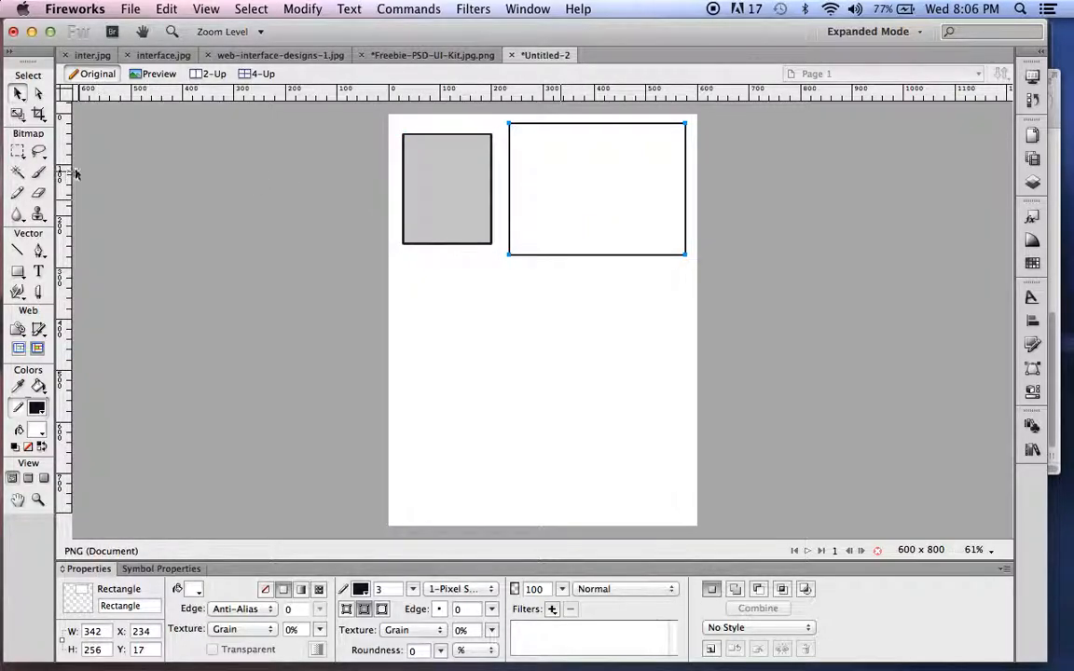
Draw two diagonal lines from corner to corner across the gray rectangle to mark it as an image placeholder
{"action": "left_click", "coordinate": [441, 200]}
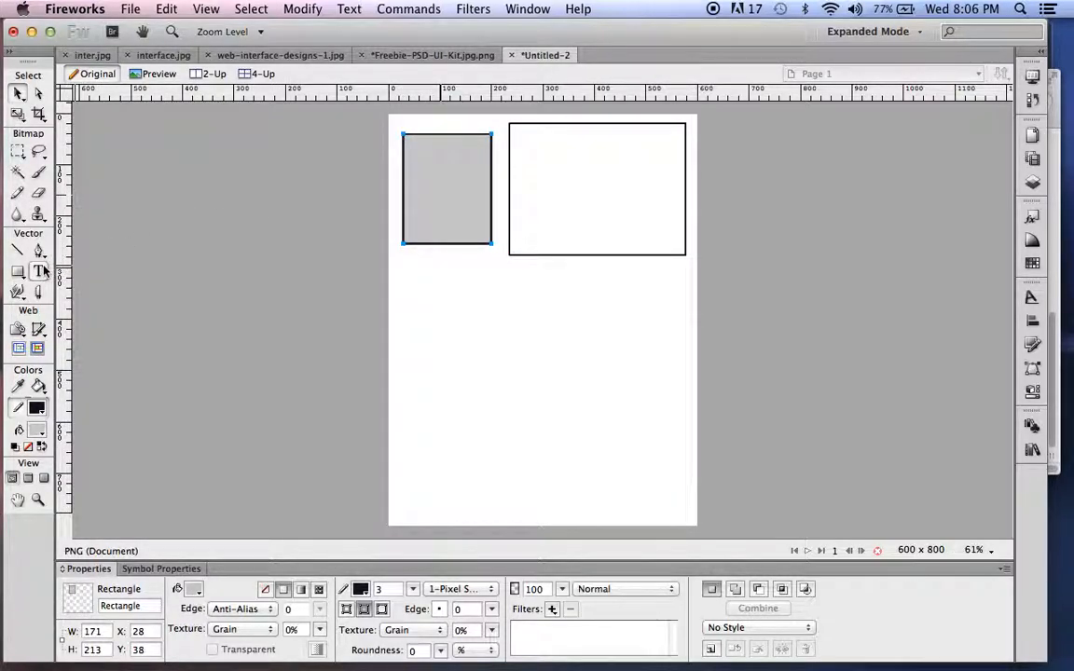
{"action": "left_click", "coordinate": [17, 250]}
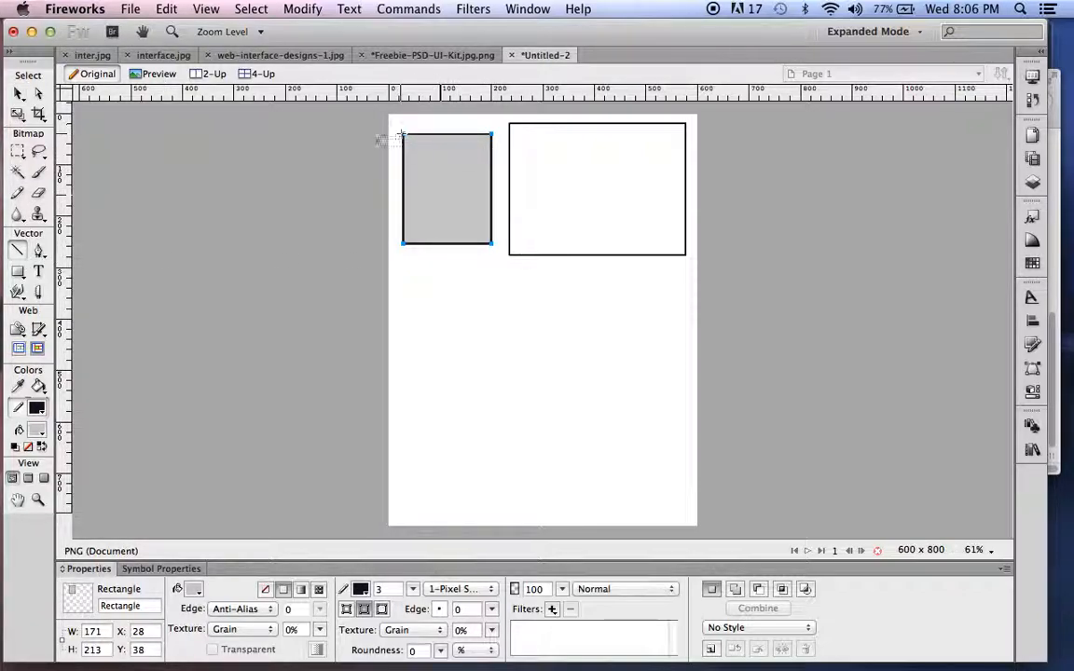
{"action": "left_click_drag", "start_coordinate": [402, 135], "coordinate": [491, 242]}
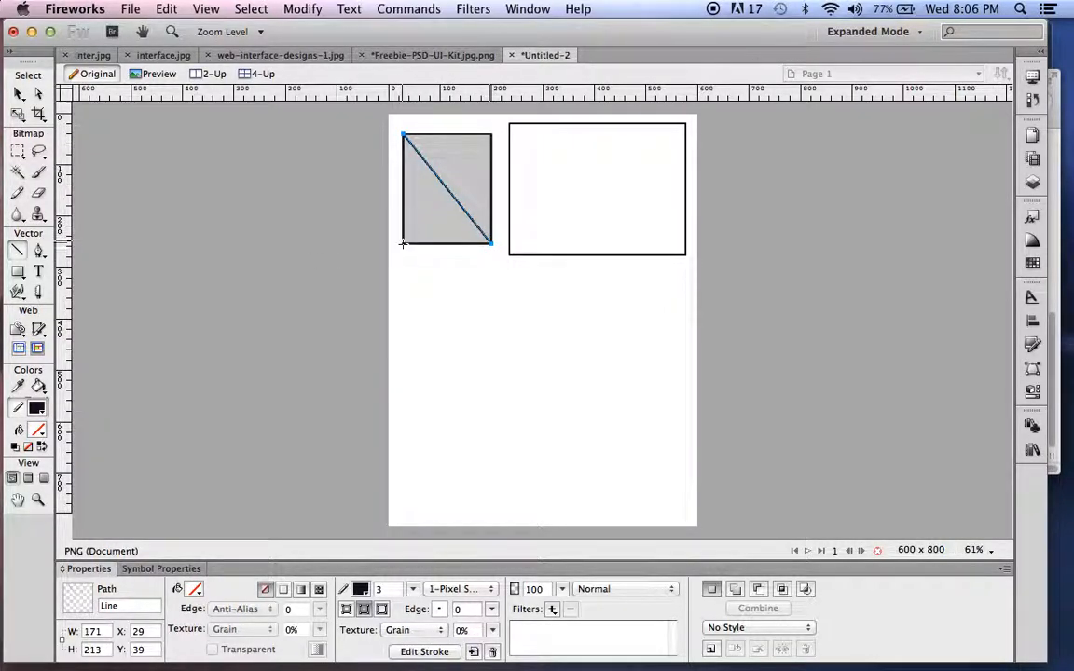
{"action": "left_click_drag", "start_coordinate": [403, 243], "coordinate": [491, 136]}
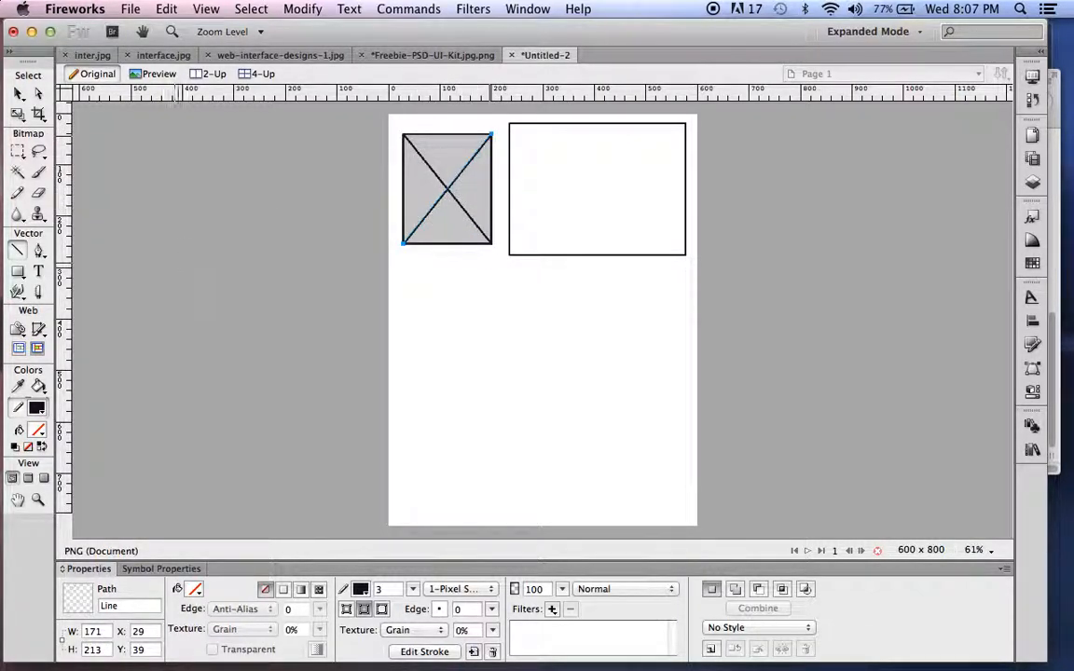
Draw a circle about 209 px in diameter below the gray rectangle with the Ellipse tool
{"action": "left_click", "coordinate": [18, 271]}
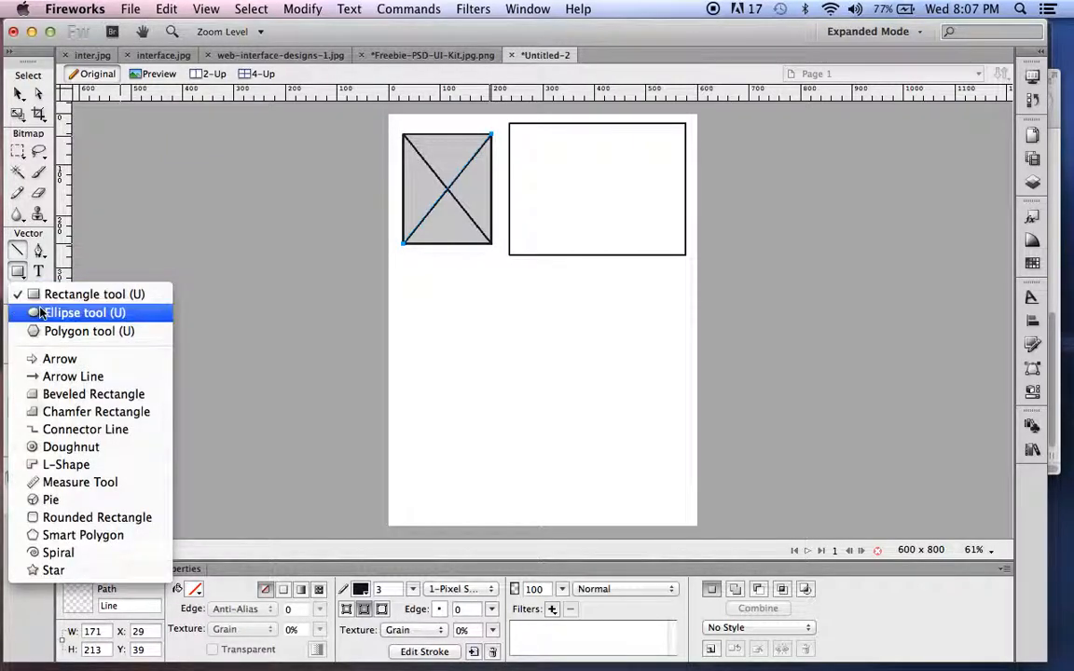
{"action": "left_click", "coordinate": [74, 312]}
{"action": "left_click_drag", "start_coordinate": [416, 278], "coordinate": [526, 375]}
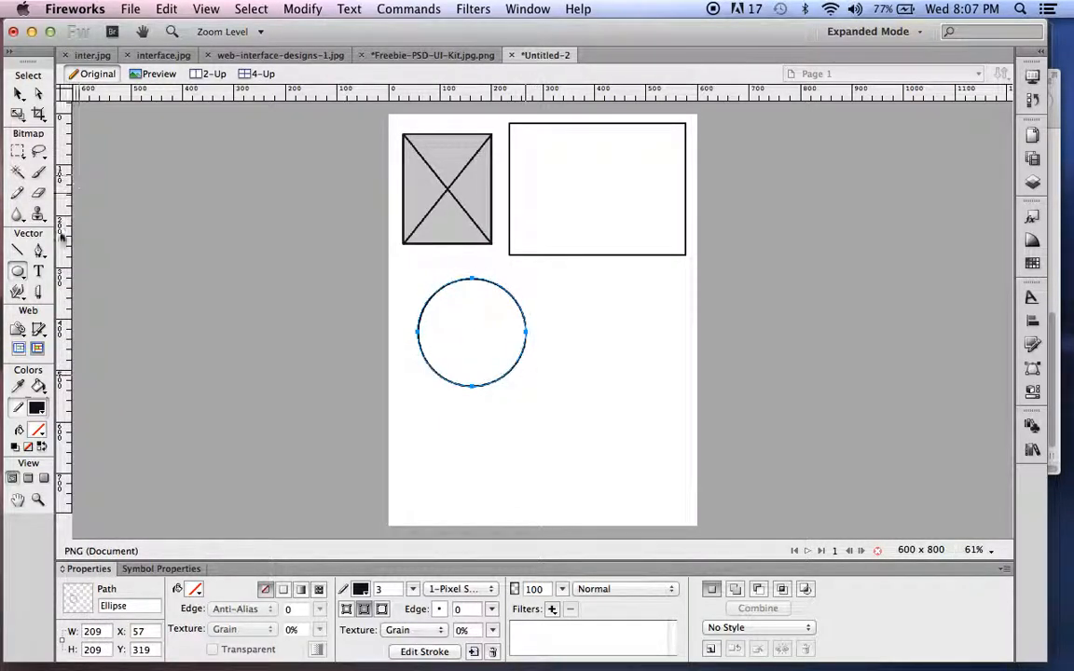
Draw two crossing diagonal lines inside the circle, ending on its outline
{"action": "left_click", "coordinate": [18, 252]}
{"action": "left_click_drag", "start_coordinate": [432, 298], "coordinate": [510, 368]}
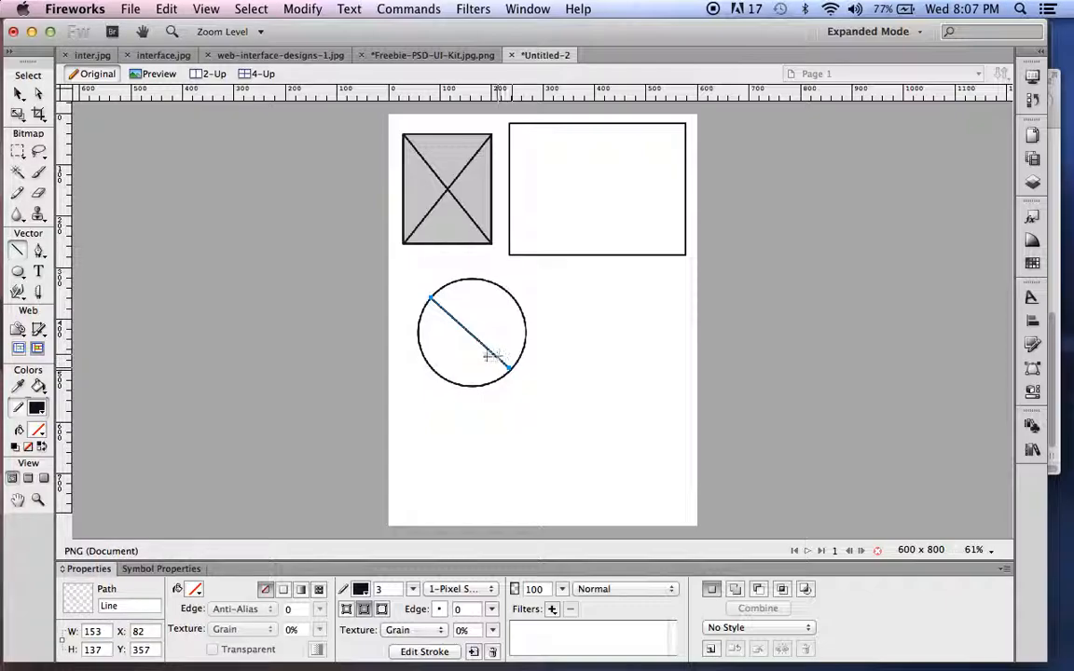
{"action": "left_click_drag", "start_coordinate": [439, 380], "coordinate": [508, 294]}
Fill the circle with a medium gray
{"action": "left_click", "coordinate": [18, 93]}
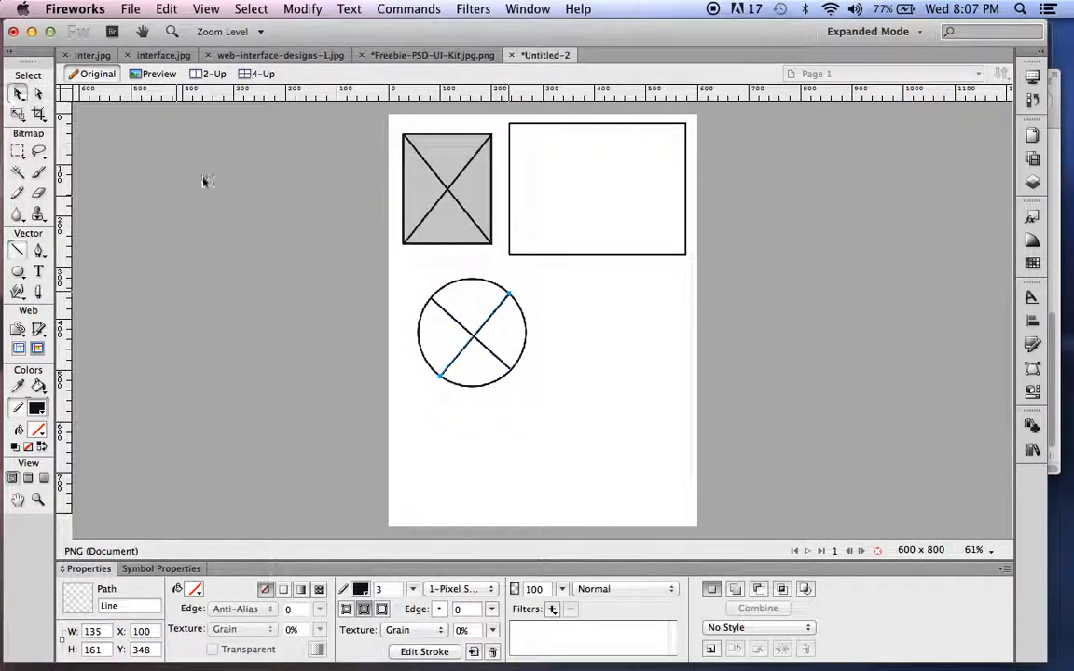
{"action": "left_click", "coordinate": [420, 342]}
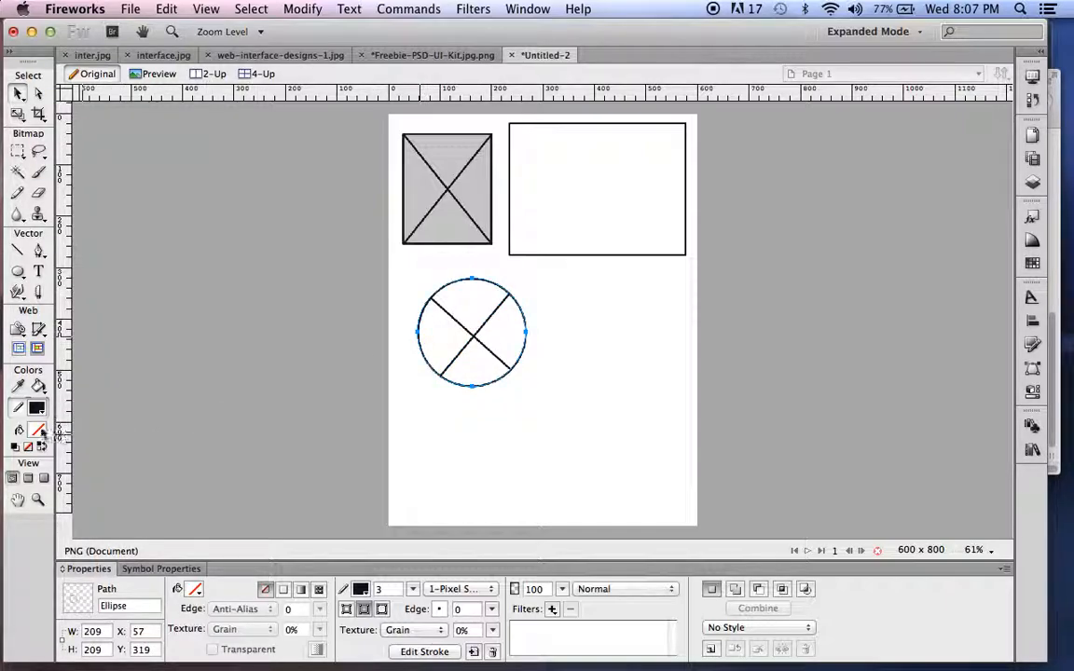
{"action": "left_click", "coordinate": [37, 430]}
{"action": "left_click", "coordinate": [97, 305]}
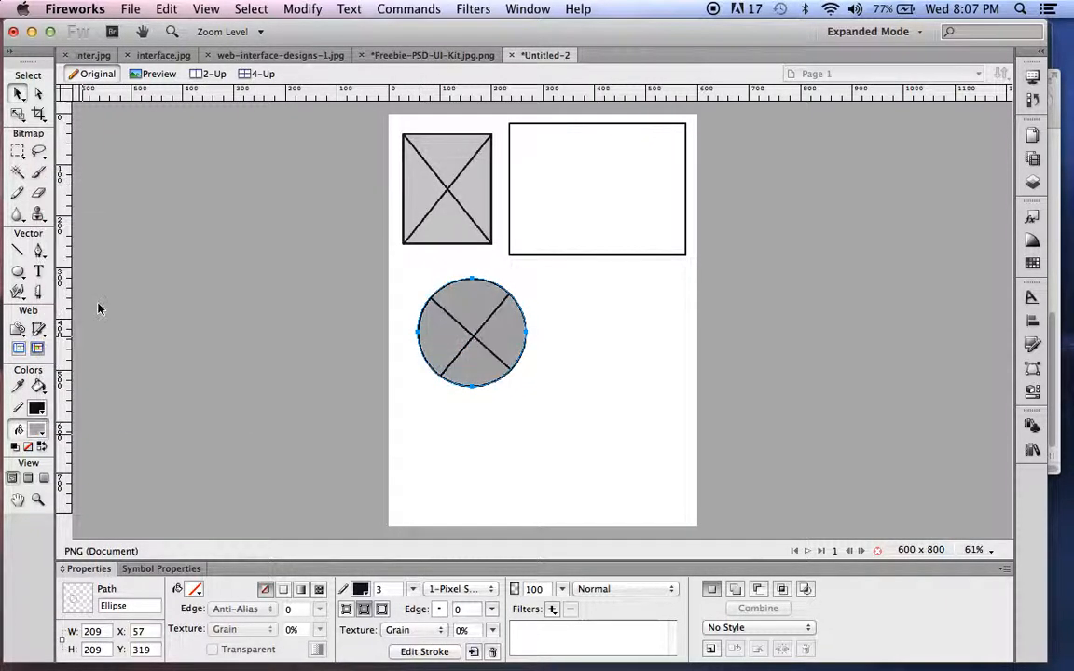
Group the gray circle with its two diagonal lines
{"action": "left_click", "coordinate": [360, 335]}
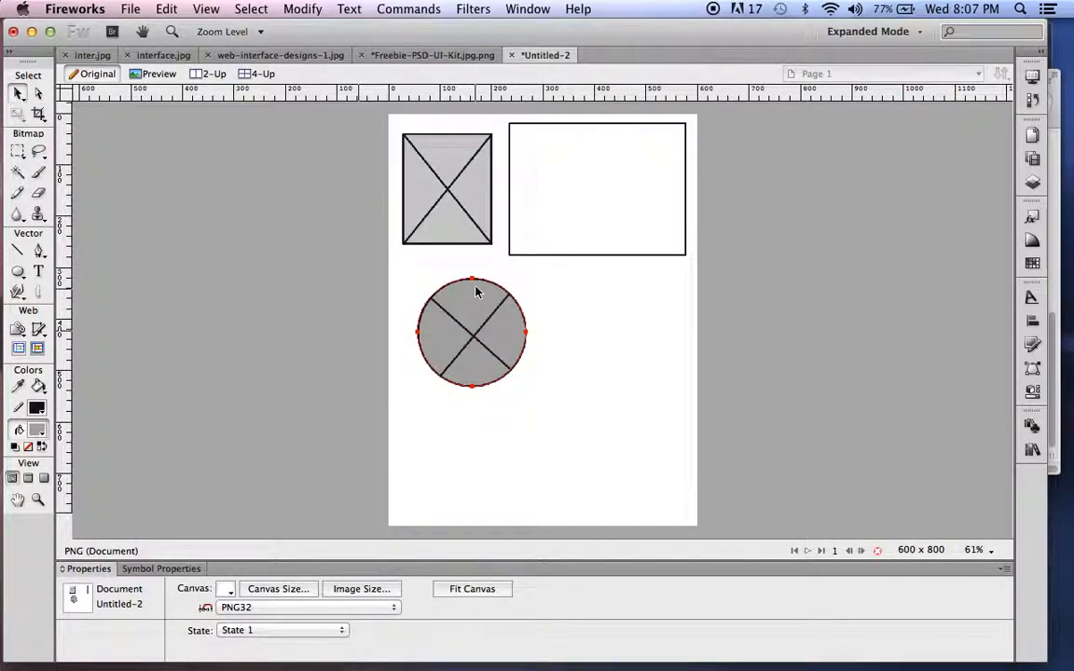
{"action": "left_click_drag", "start_coordinate": [411, 281], "coordinate": [551, 400]}
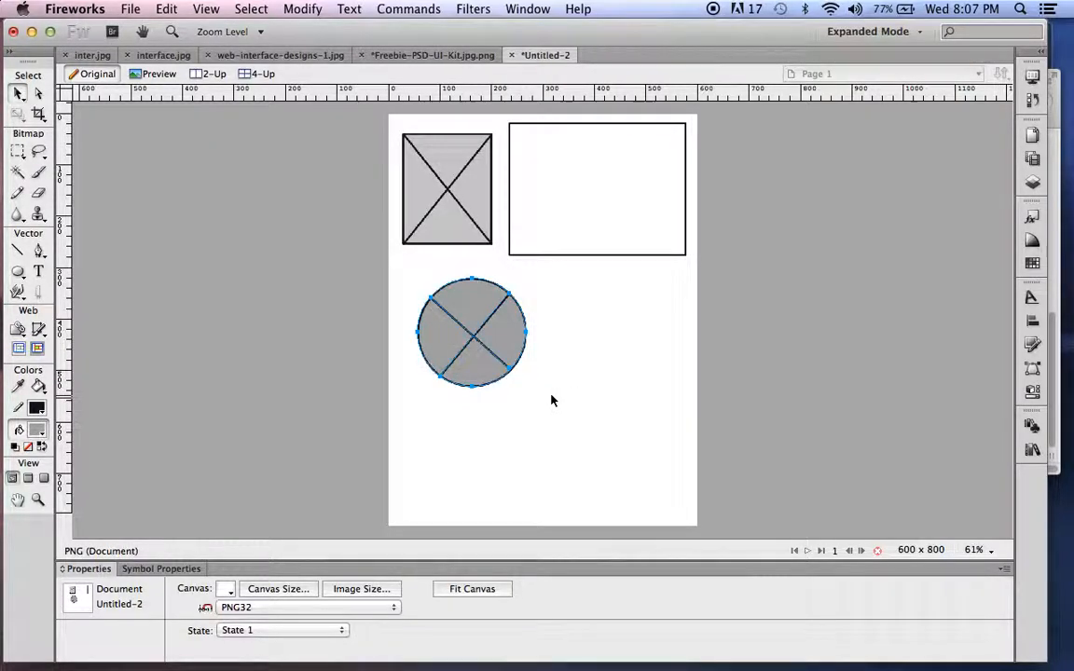
{"action": "left_click", "coordinate": [168, 10]}
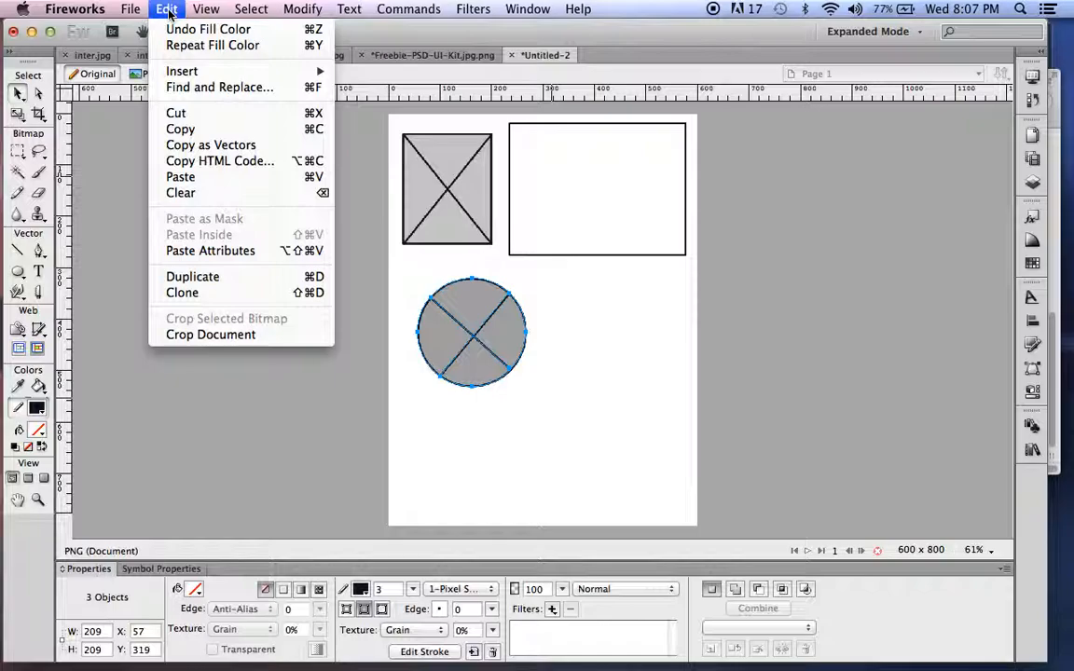
{"action": "mouse_move", "coordinate": [304, 9]}
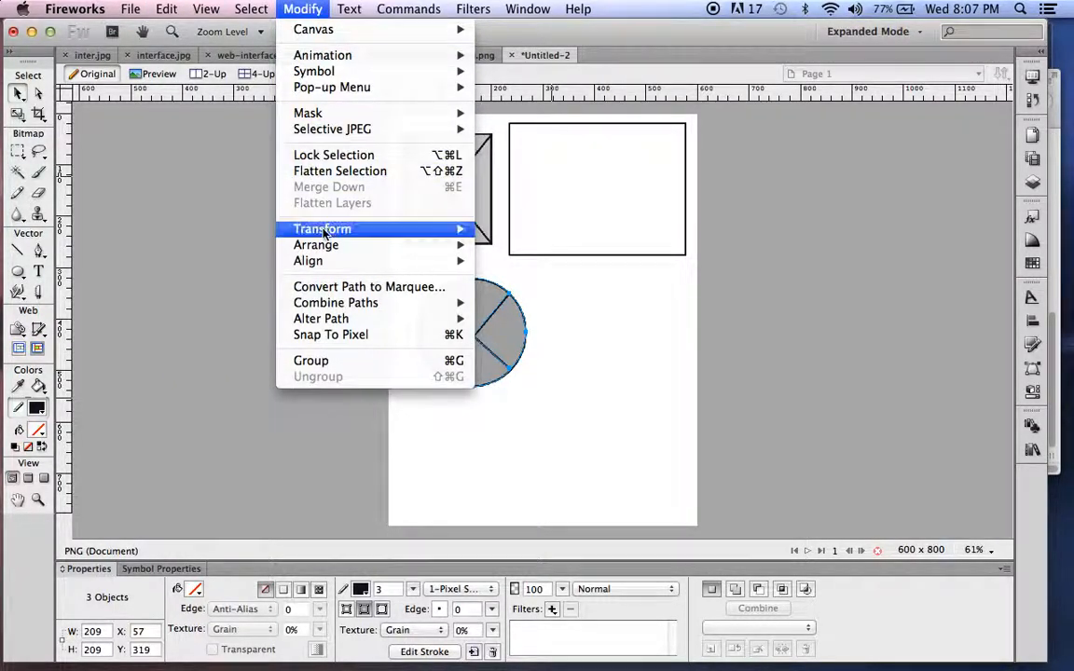
{"action": "mouse_move", "coordinate": [325, 233]}
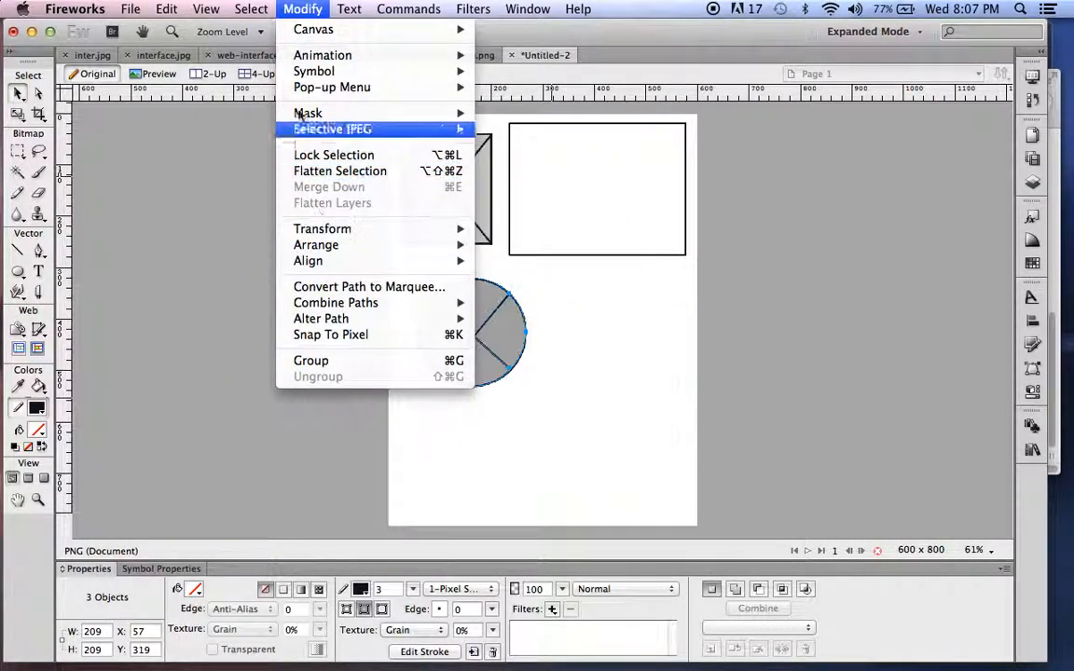
{"action": "left_click", "coordinate": [291, 9]}
{"action": "left_click", "coordinate": [291, 8]}
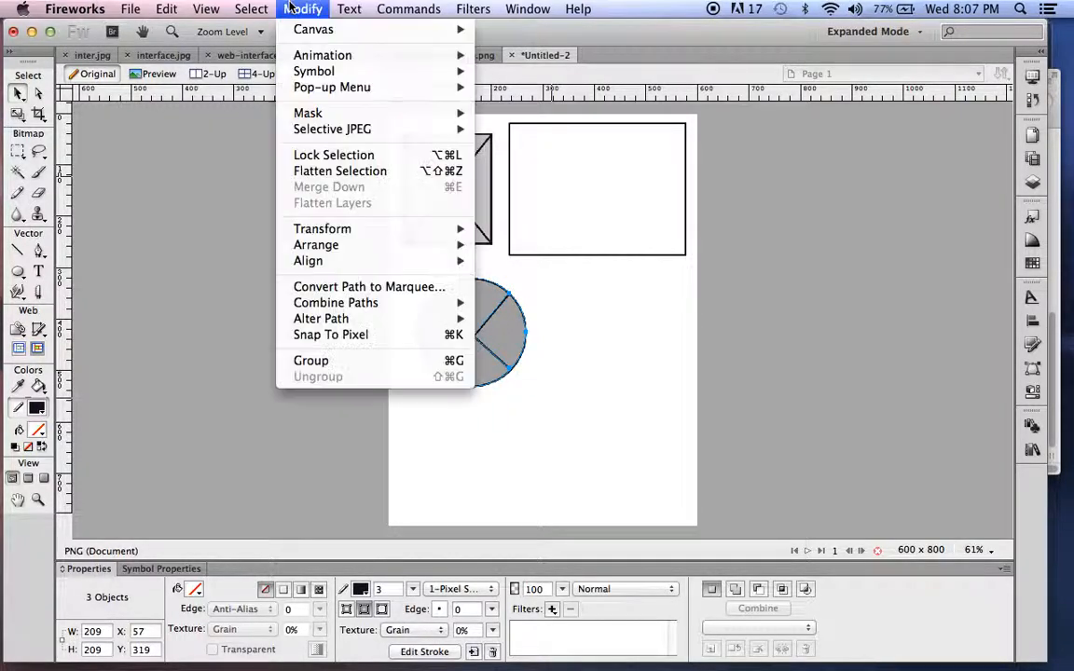
{"action": "left_click", "coordinate": [313, 361]}
Group the gray rectangle with its two diagonals and move the group to the right of the crossed circle
{"action": "left_click_drag", "start_coordinate": [390, 130], "coordinate": [496, 254]}
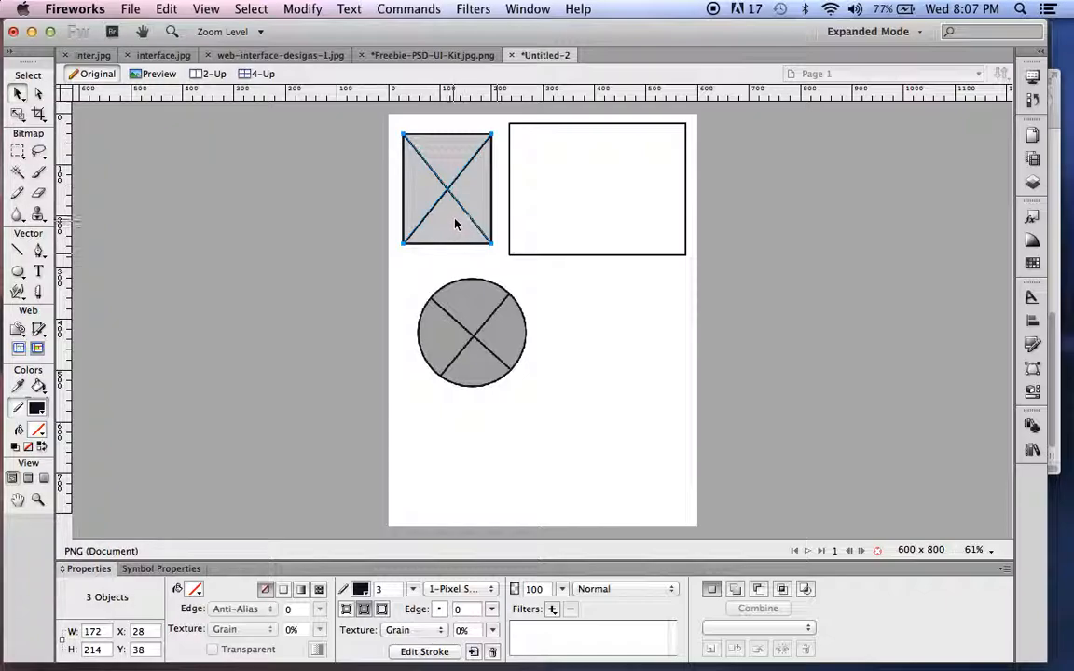
{"action": "right_click", "coordinate": [464, 213]}
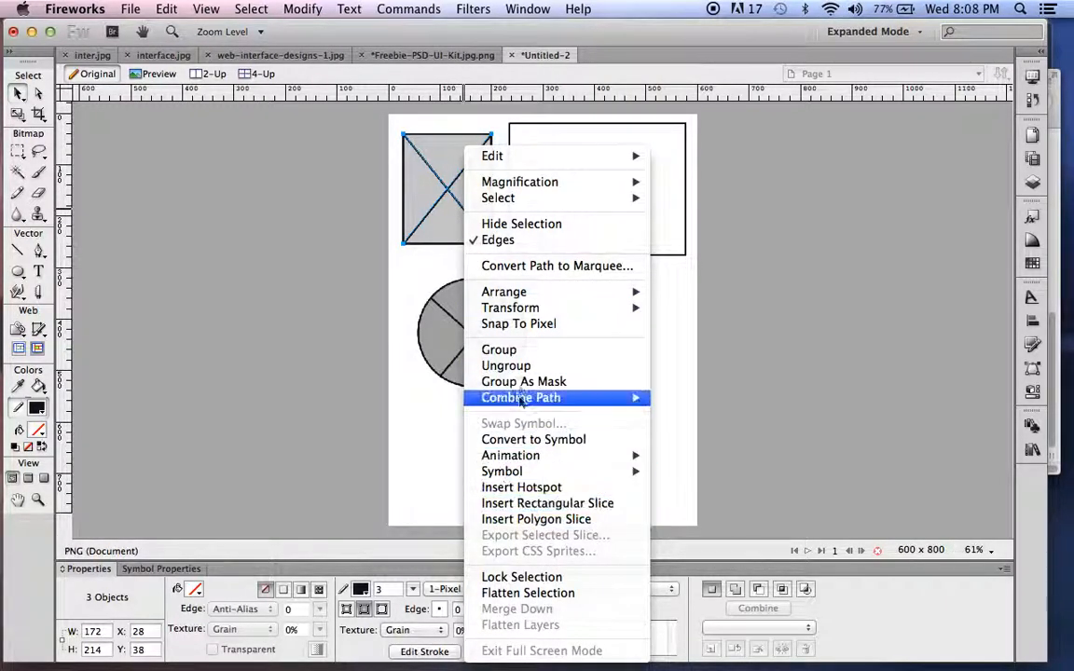
{"action": "left_click", "coordinate": [494, 350]}
{"action": "left_click_drag", "start_coordinate": [438, 217], "coordinate": [597, 374]}
Move the empty rectangle to the page's upper-left corner and scale it into a header of about 598 by 152 px
{"action": "left_click_drag", "start_coordinate": [565, 253], "coordinate": [444, 249]}
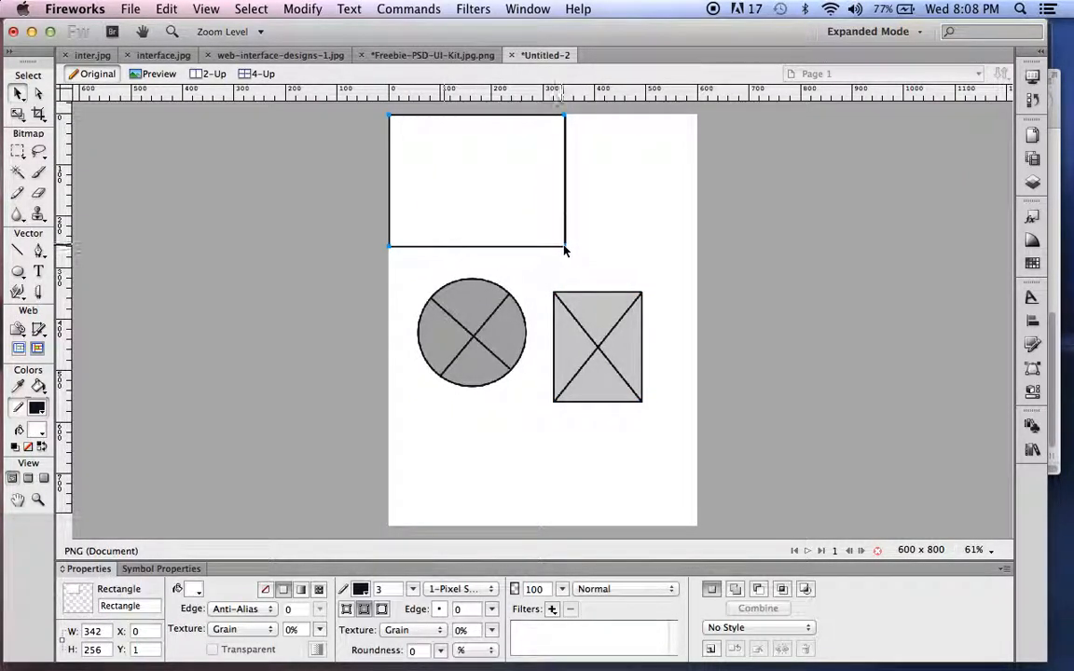
{"action": "left_click", "coordinate": [18, 113]}
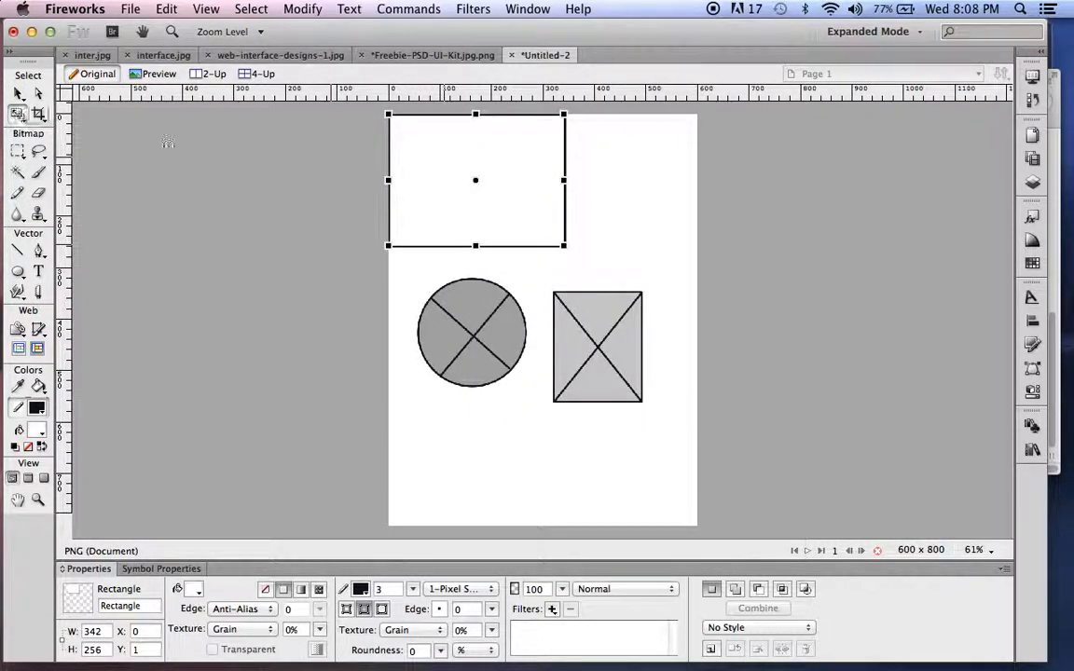
{"action": "left_click_drag", "start_coordinate": [564, 181], "coordinate": [697, 180]}
{"action": "left_click_drag", "start_coordinate": [542, 246], "coordinate": [543, 192]}
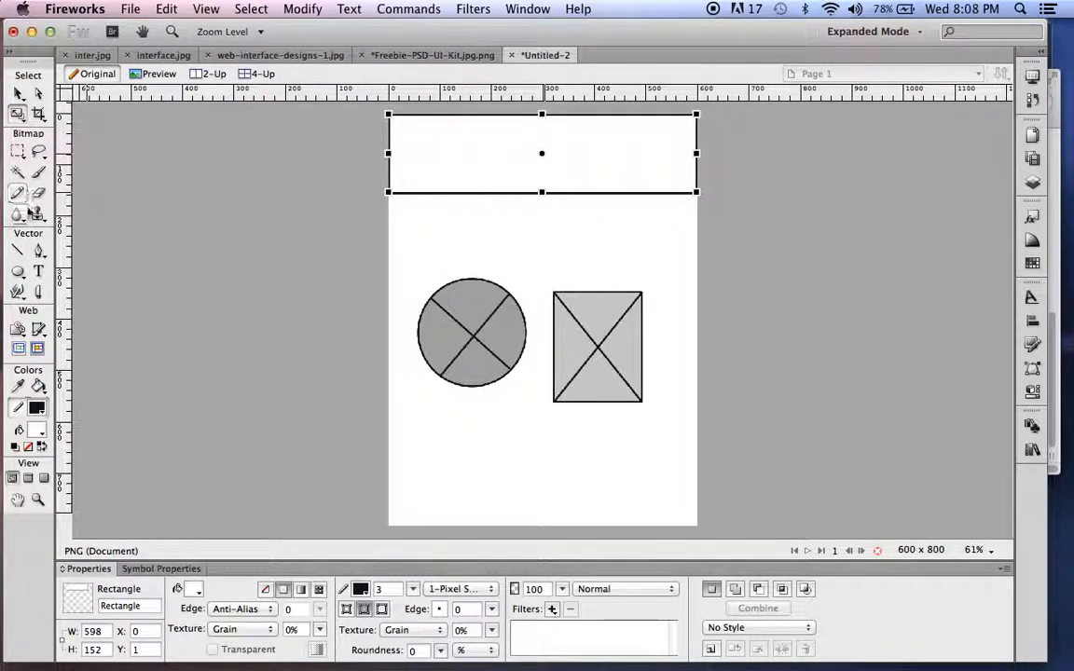
Draw a bar about 598 by 48 px along the header's upper edge and divide its left part with three vertical lines
{"action": "left_click", "coordinate": [19, 273]}
{"action": "left_click", "coordinate": [56, 294]}
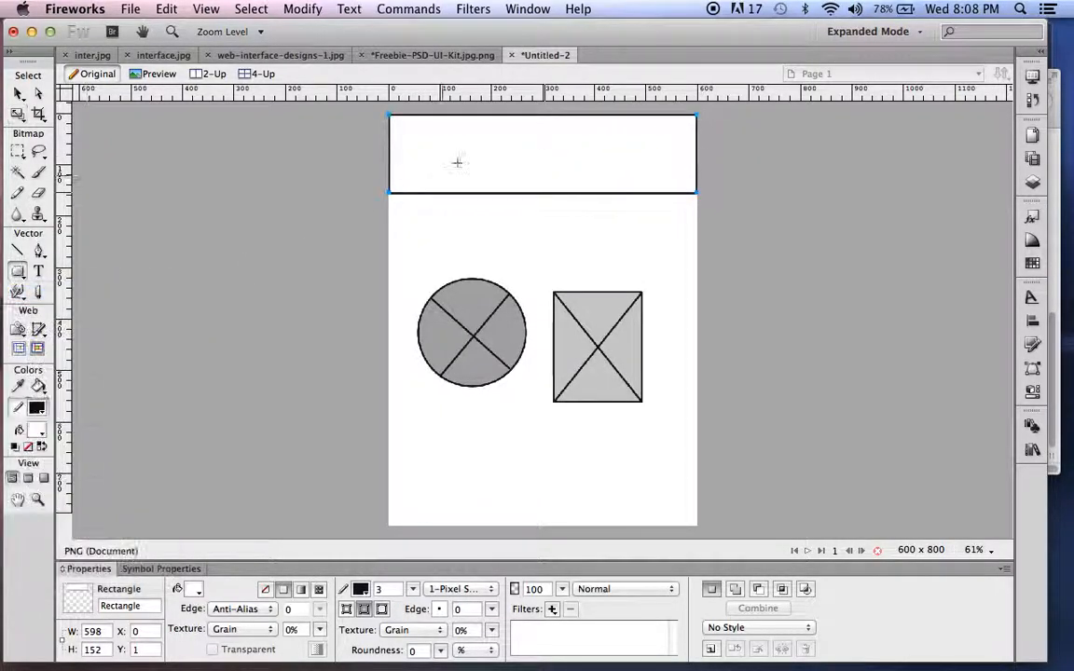
{"action": "mouse_move", "coordinate": [390, 116]}
{"action": "left_mouse_down"}
{"action": "mouse_move", "coordinate": [618, 147]}
{"action": "mouse_move", "coordinate": [694, 139]}
{"action": "left_mouse_up"}
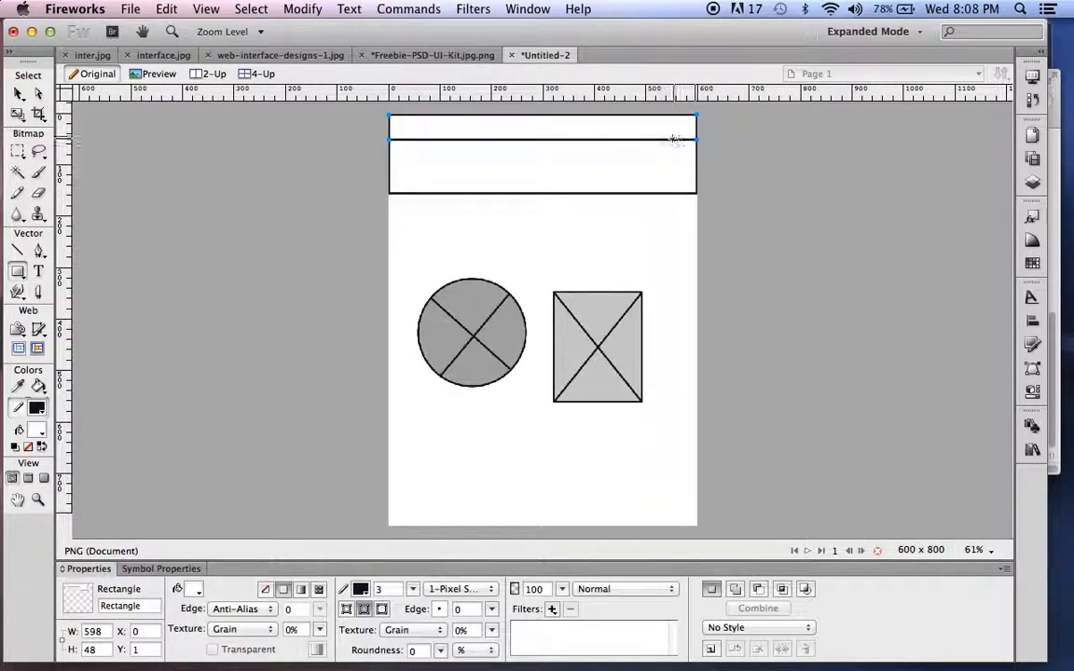
{"action": "left_click", "coordinate": [18, 253]}
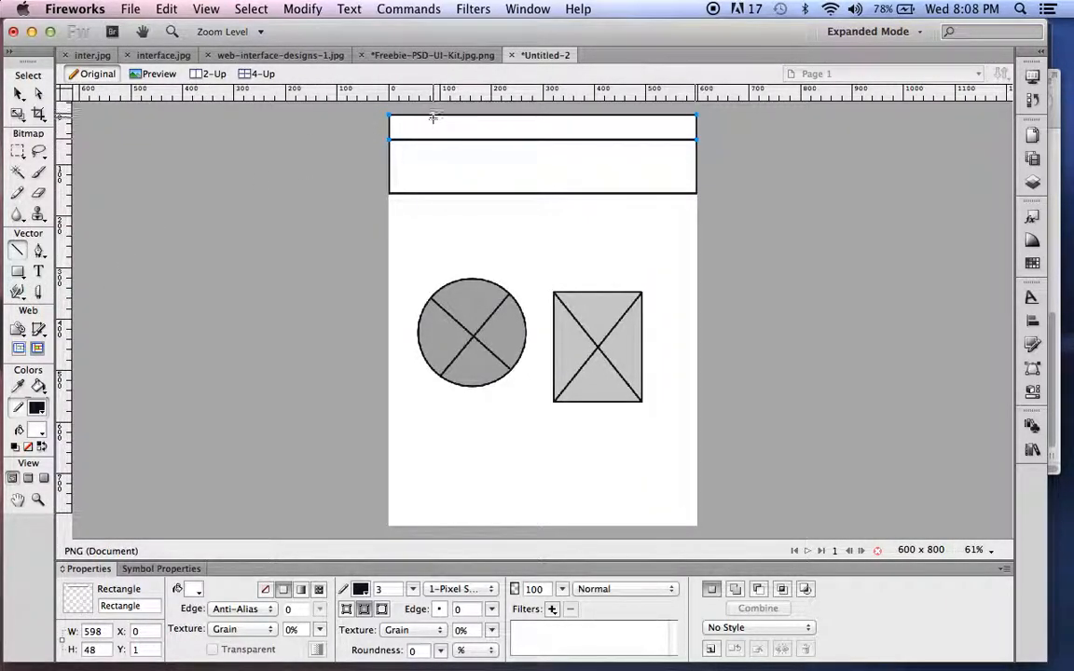
{"action": "mouse_move", "coordinate": [434, 115]}
{"action": "left_mouse_down"}
{"action": "mouse_move", "coordinate": [433, 139]}
{"action": "mouse_move", "coordinate": [479, 125]}
{"action": "mouse_move", "coordinate": [479, 139]}
{"action": "mouse_move", "coordinate": [526, 139]}
{"action": "left_mouse_up"}
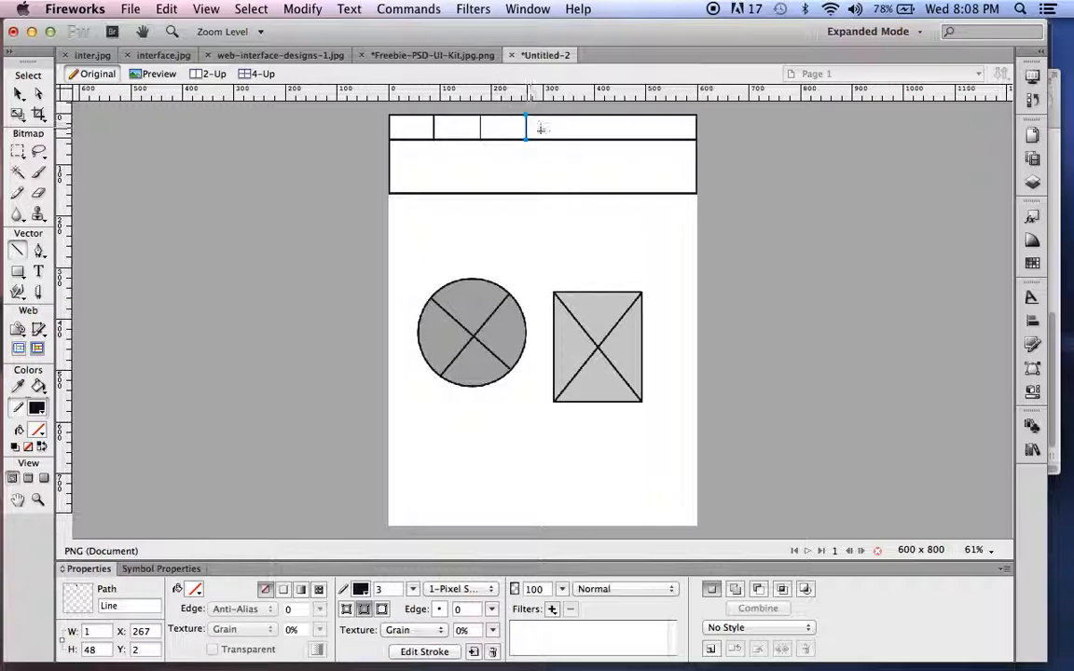
Draw a circle about 80 px wide in the header's left part, below the divided bar, and position it at about X 25, Y 59
{"action": "left_click", "coordinate": [17, 93]}
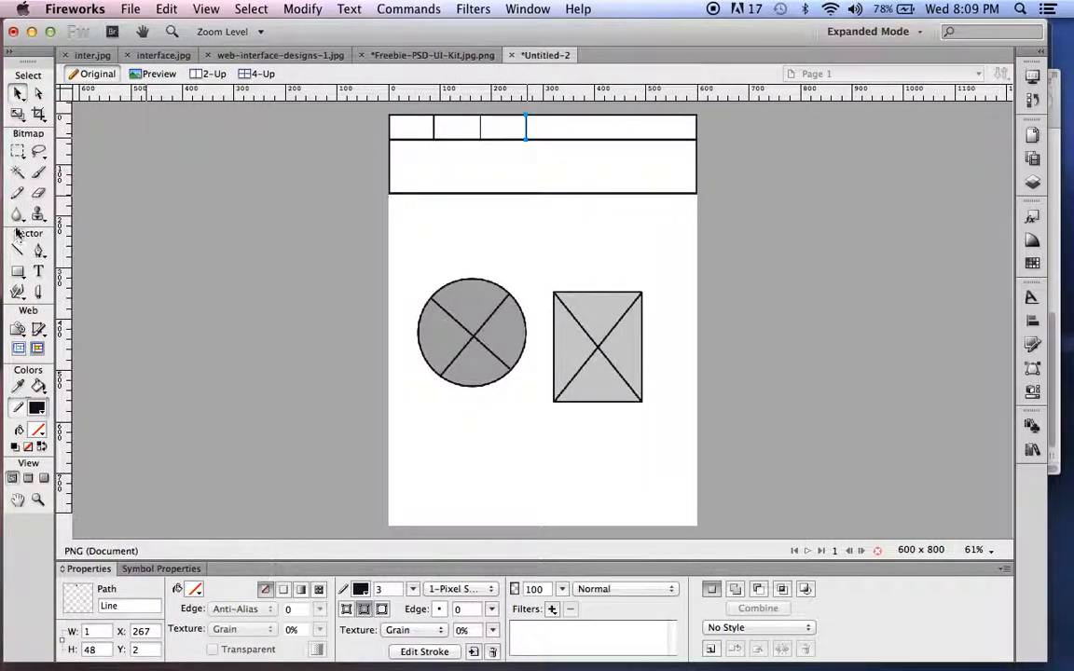
{"action": "left_click_drag", "start_coordinate": [17, 275], "coordinate": [42, 312]}
{"action": "left_click_drag", "start_coordinate": [408, 151], "coordinate": [449, 189]}
{"action": "left_click", "coordinate": [18, 93]}
{"action": "left_click", "coordinate": [417, 185]}
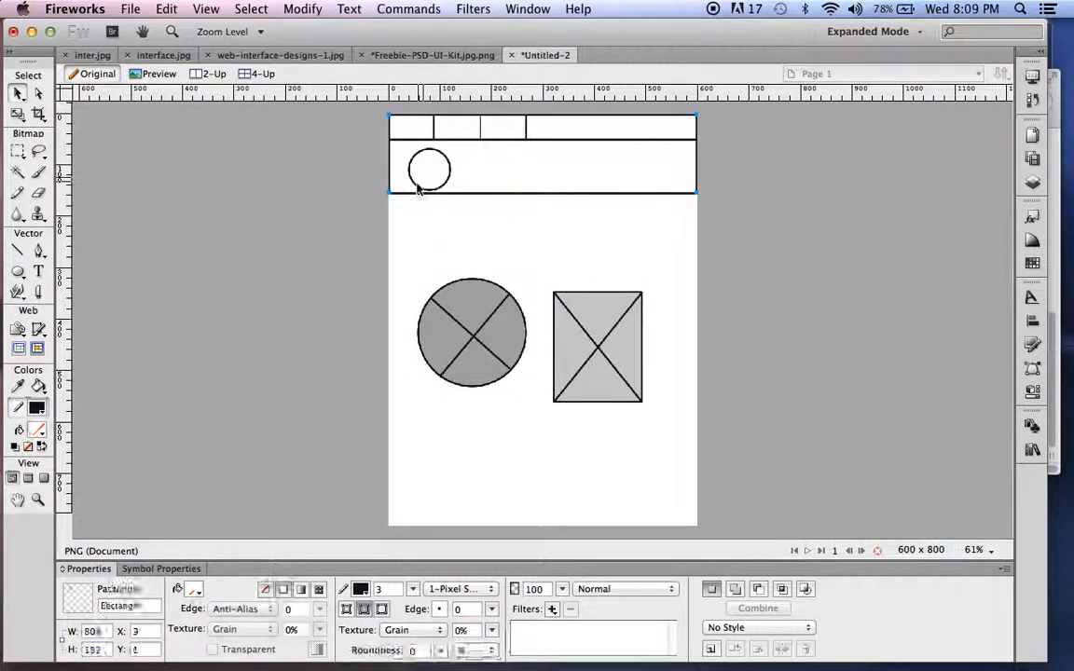
{"action": "left_click_drag", "start_coordinate": [416, 185], "coordinate": [411, 184]}
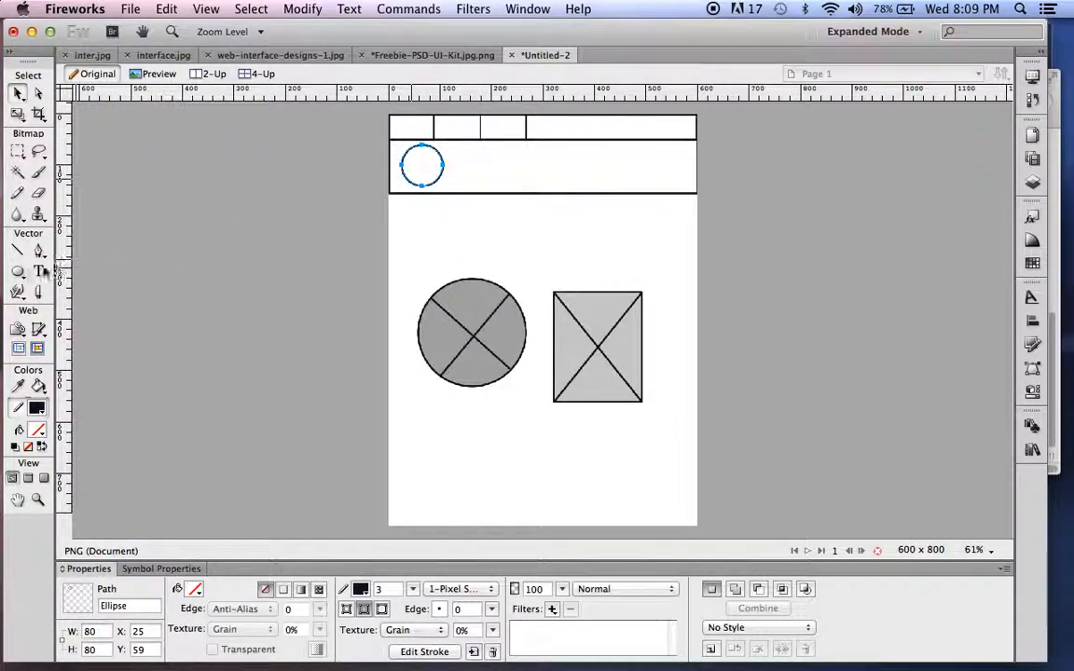
{"action": "left_click", "coordinate": [40, 273]}
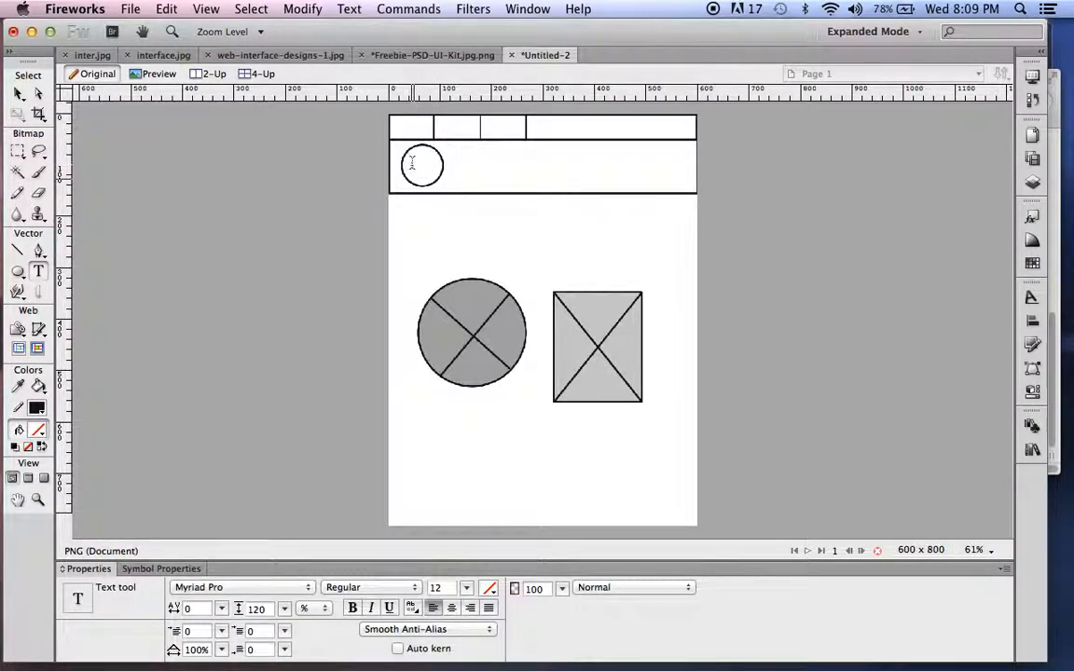
{"action": "left_click_drag", "start_coordinate": [409, 166], "coordinate": [468, 170]}
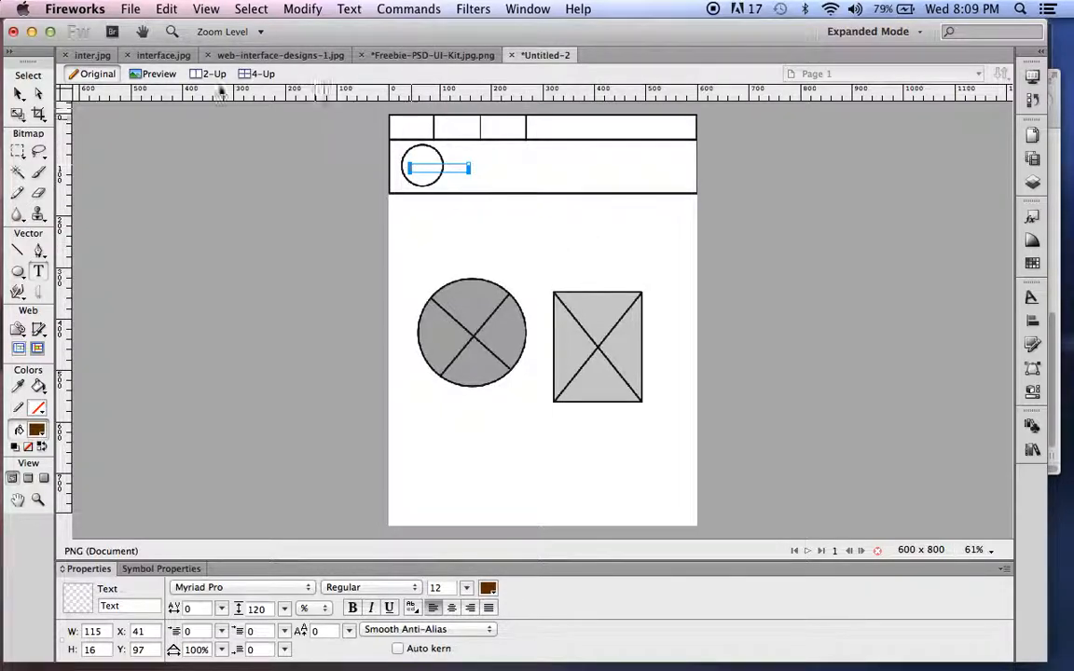
{"action": "left_click", "coordinate": [19, 94]}
{"action": "left_click", "coordinate": [479, 179]}
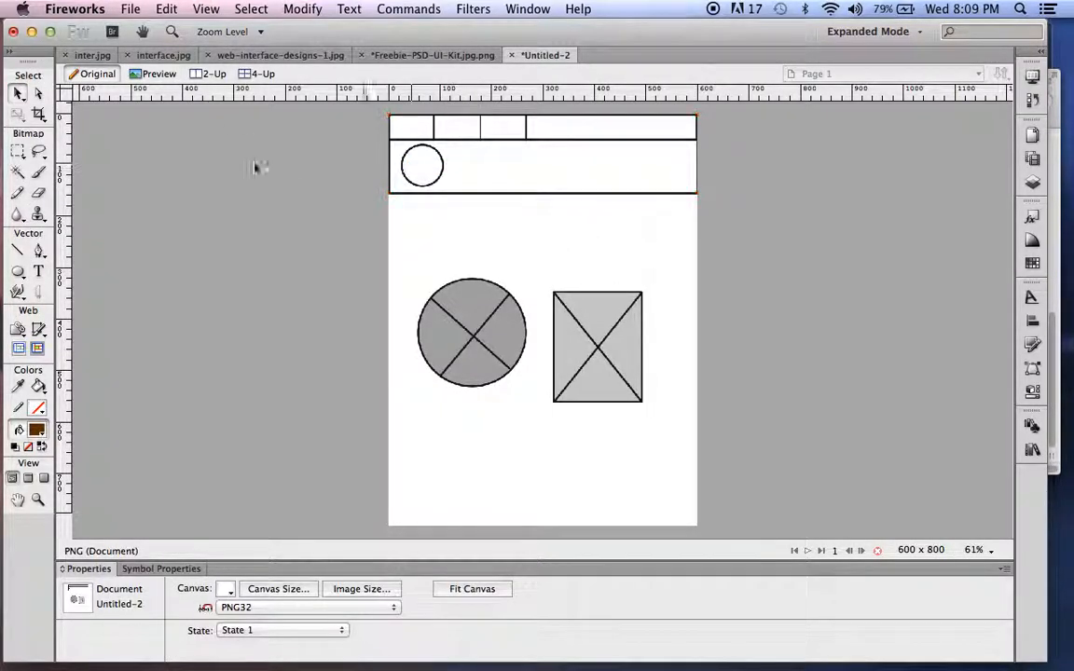
Add the text LOGO inside the header circle
{"action": "key", "text": "t"}
{"action": "left_click", "coordinate": [416, 162]}
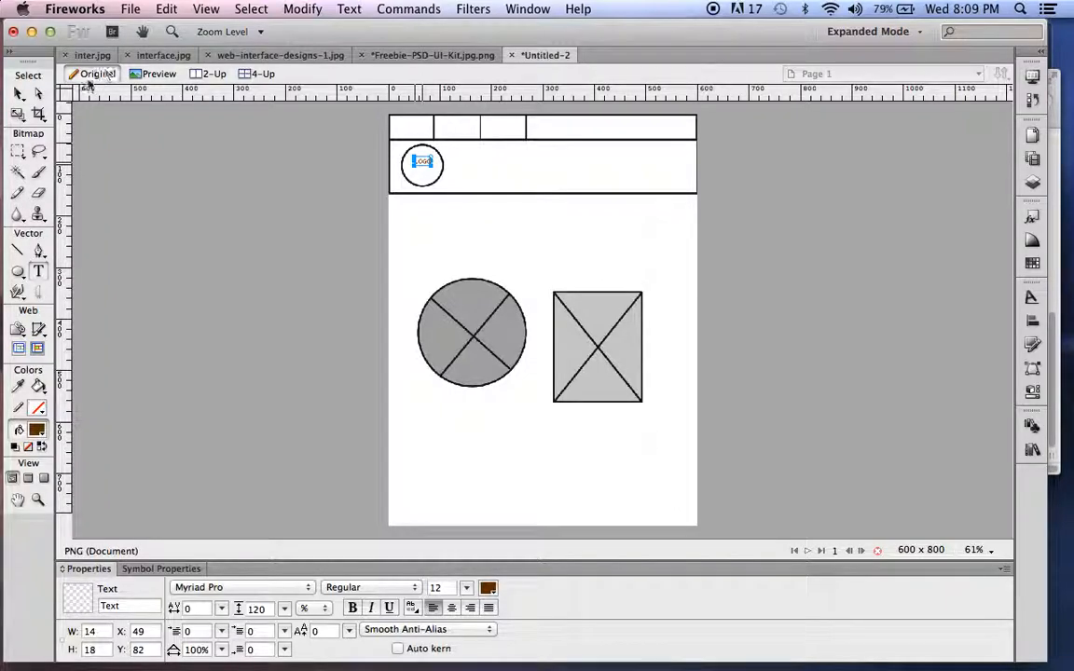
{"action": "key", "text": "Escape"}
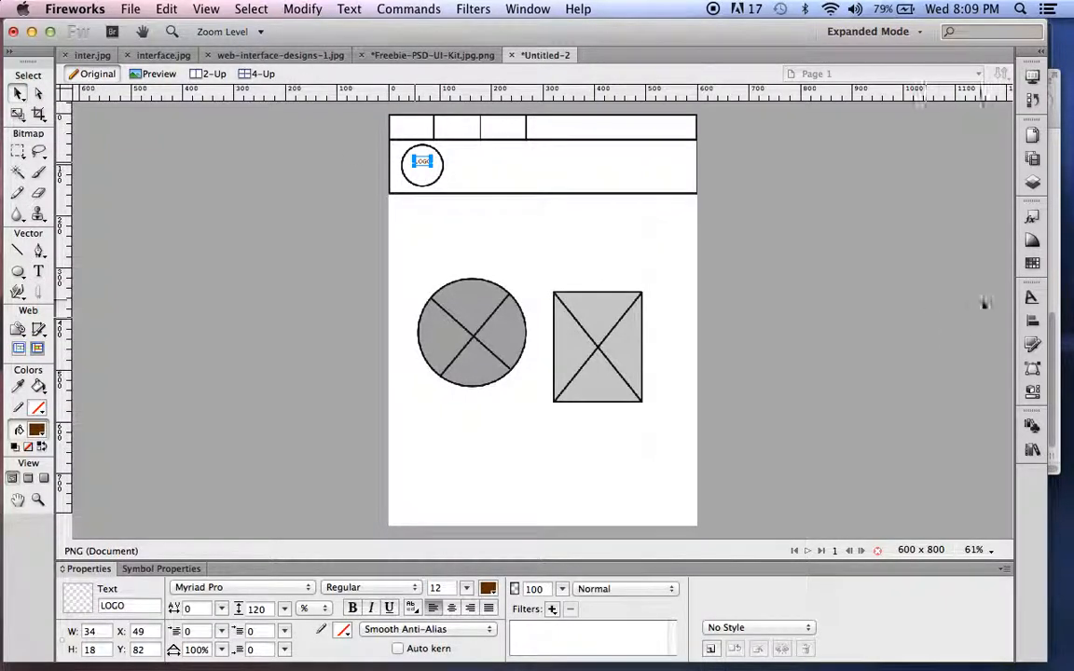
Set the LOGO text's font size to 30 and center the text within the header circle
{"action": "left_click", "coordinate": [1031, 299]}
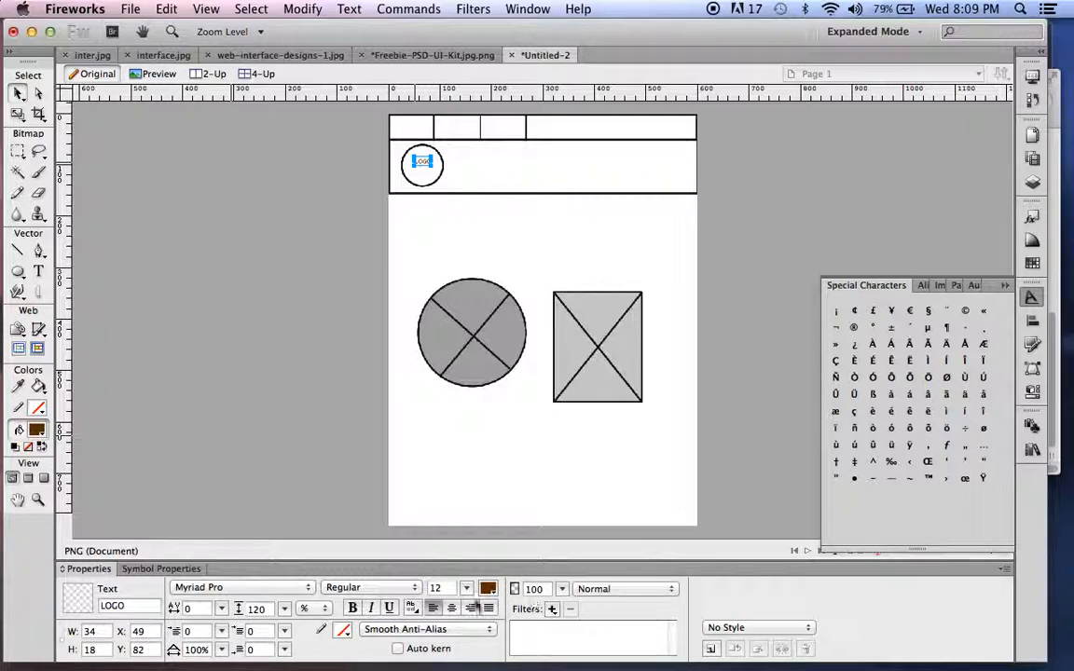
{"action": "left_click_drag", "start_coordinate": [466, 591], "coordinate": [468, 568]}
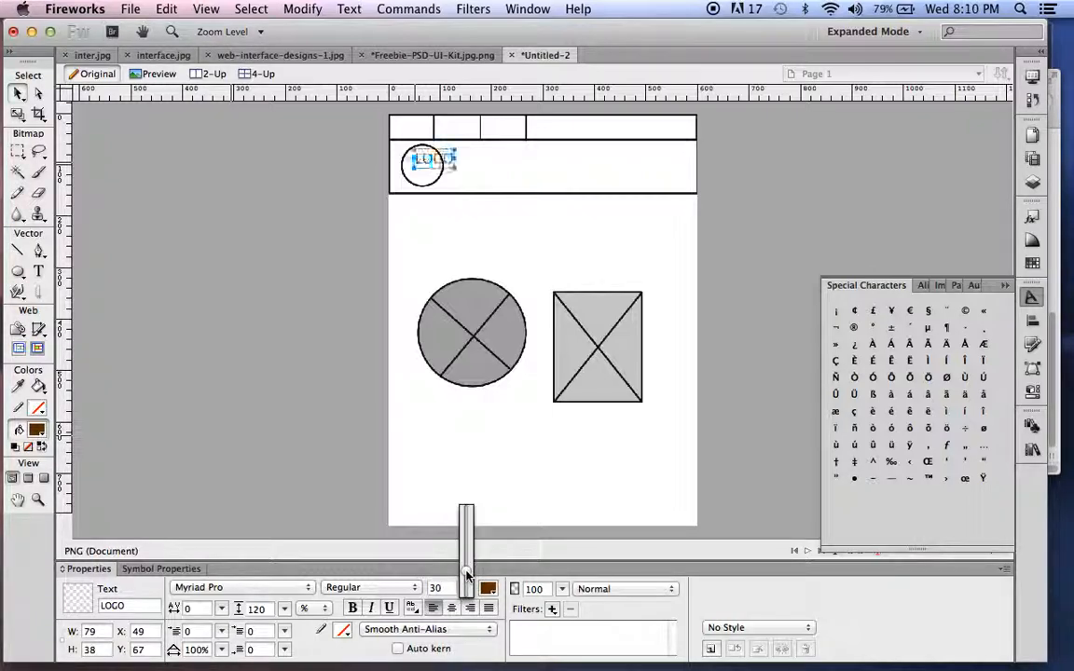
{"action": "left_click", "coordinate": [421, 172]}
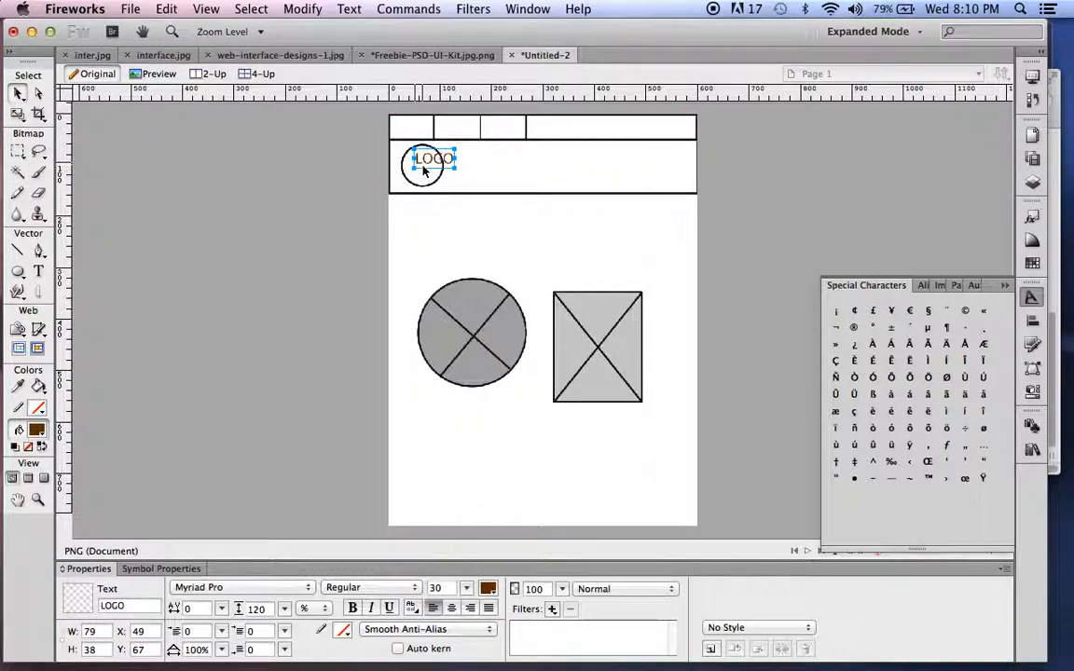
{"action": "left_click_drag", "start_coordinate": [429, 163], "coordinate": [420, 171]}
{"action": "left_click", "coordinate": [276, 245]}
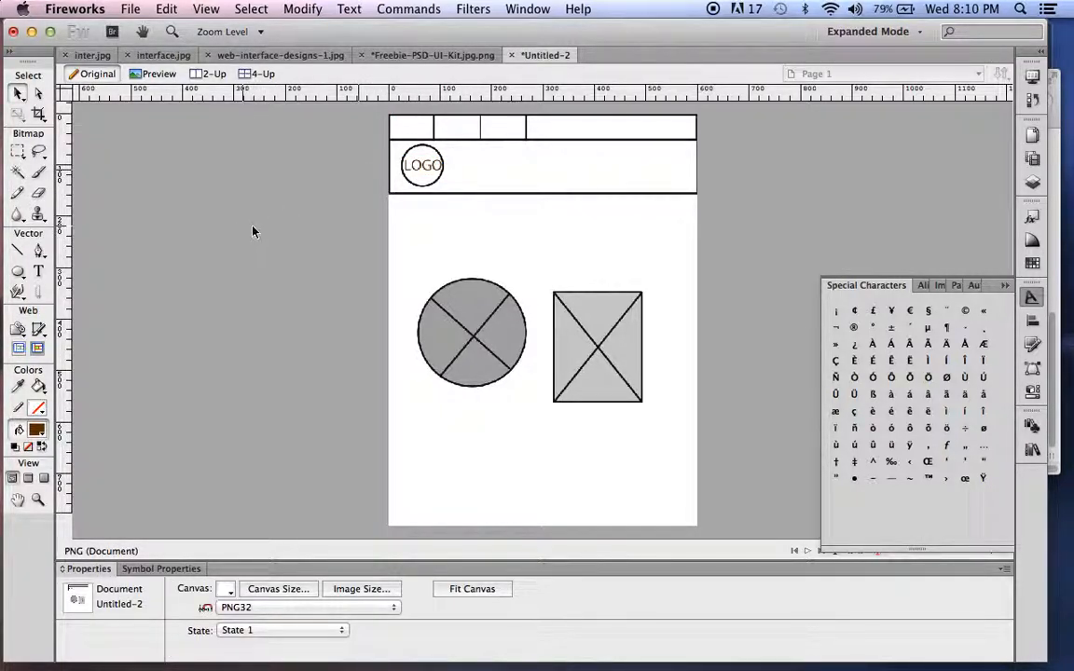
Add the title FARMERS MARKET in near-black #111111 in the header, to the right of the logo circle
{"action": "left_click", "coordinate": [38, 271]}
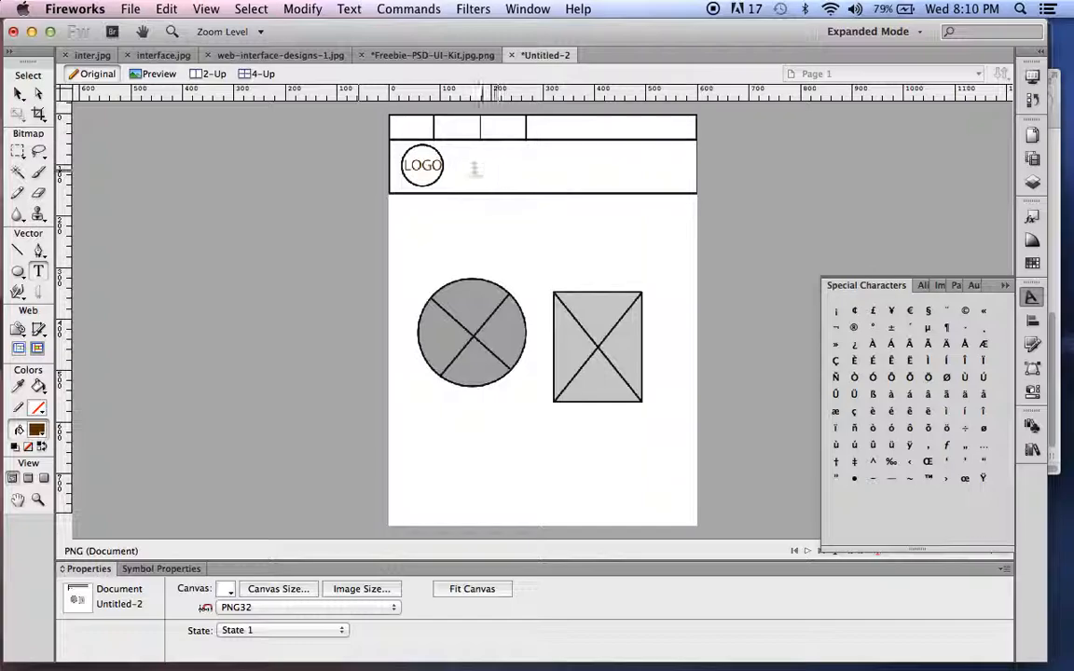
{"action": "left_click", "coordinate": [471, 166]}
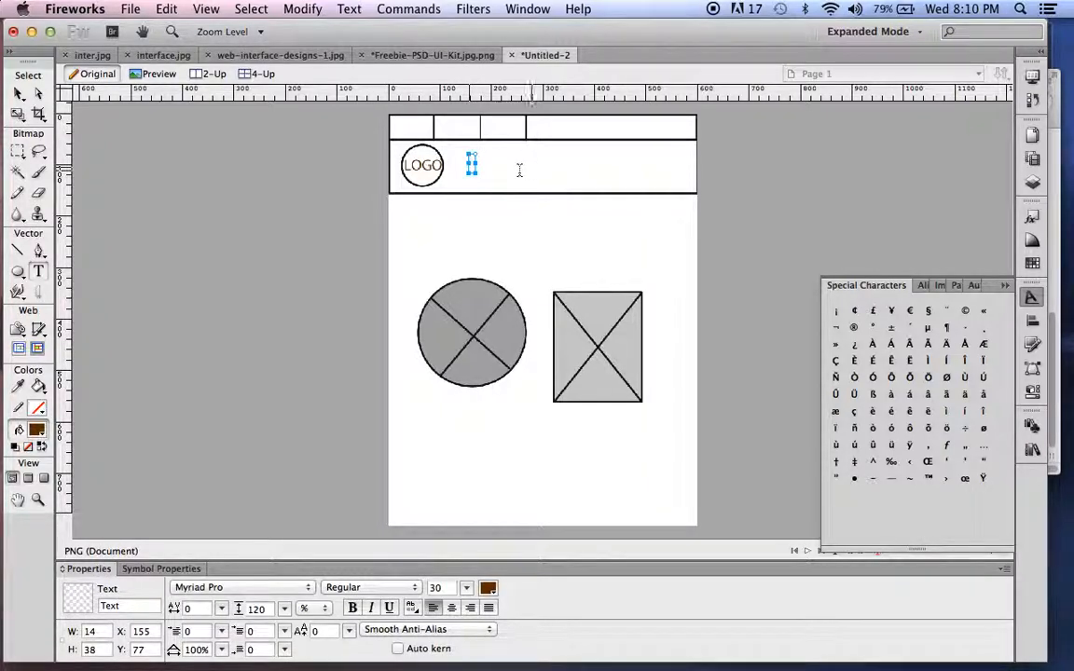
{"action": "left_click", "coordinate": [42, 435]}
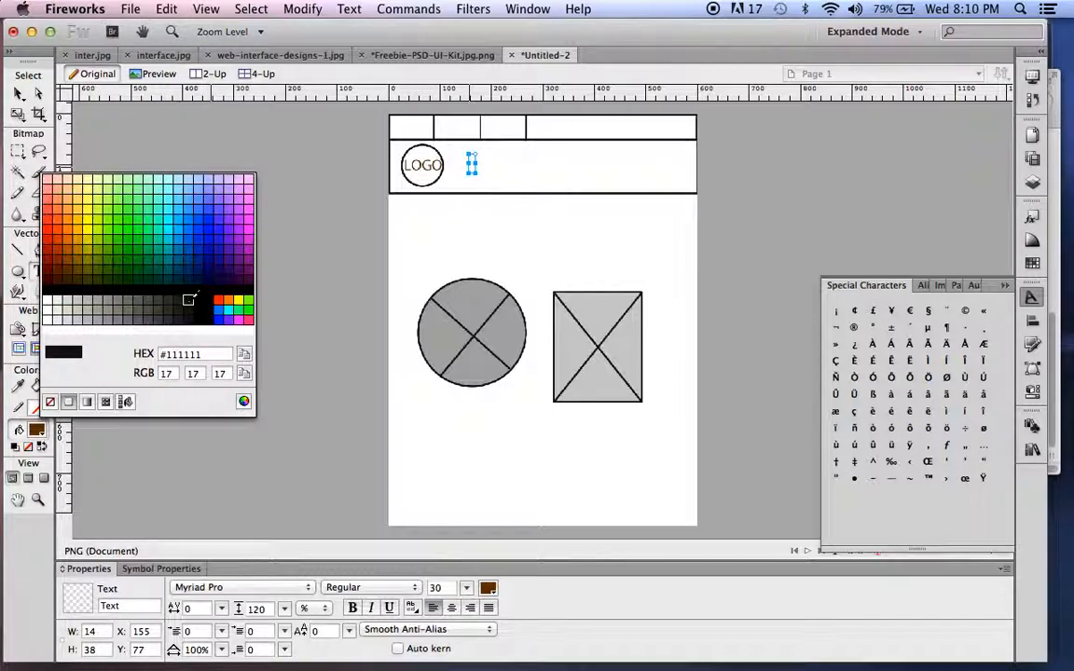
{"action": "left_click", "coordinate": [187, 297]}
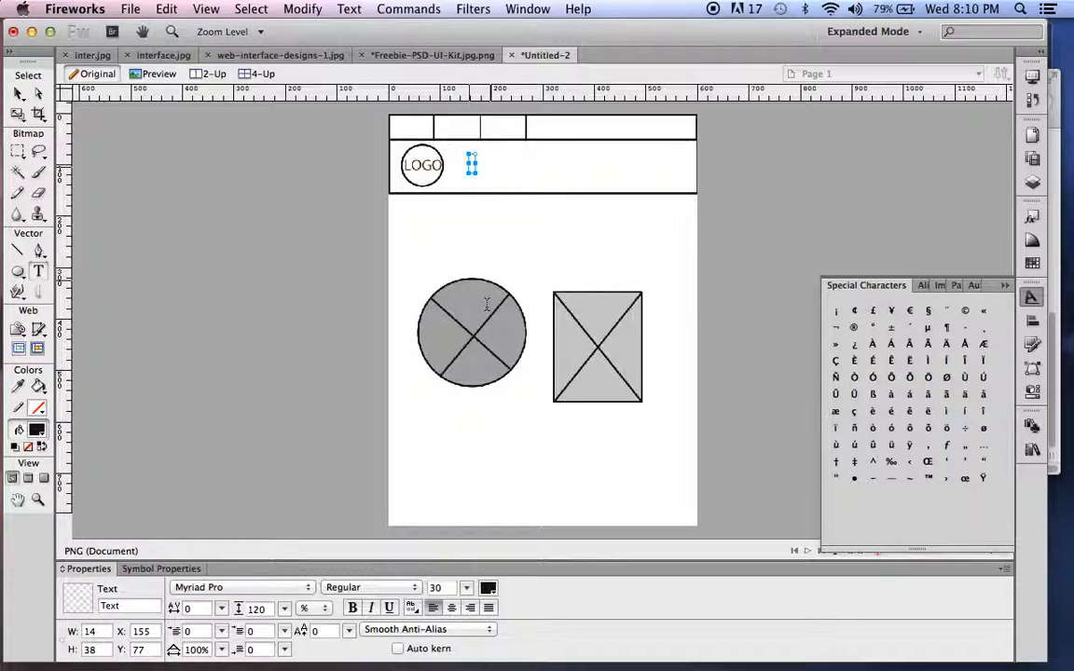
{"action": "type", "text": "T"}
{"action": "type", "text": "ARMER"}
{"action": "type", "text": "S MARKET"}
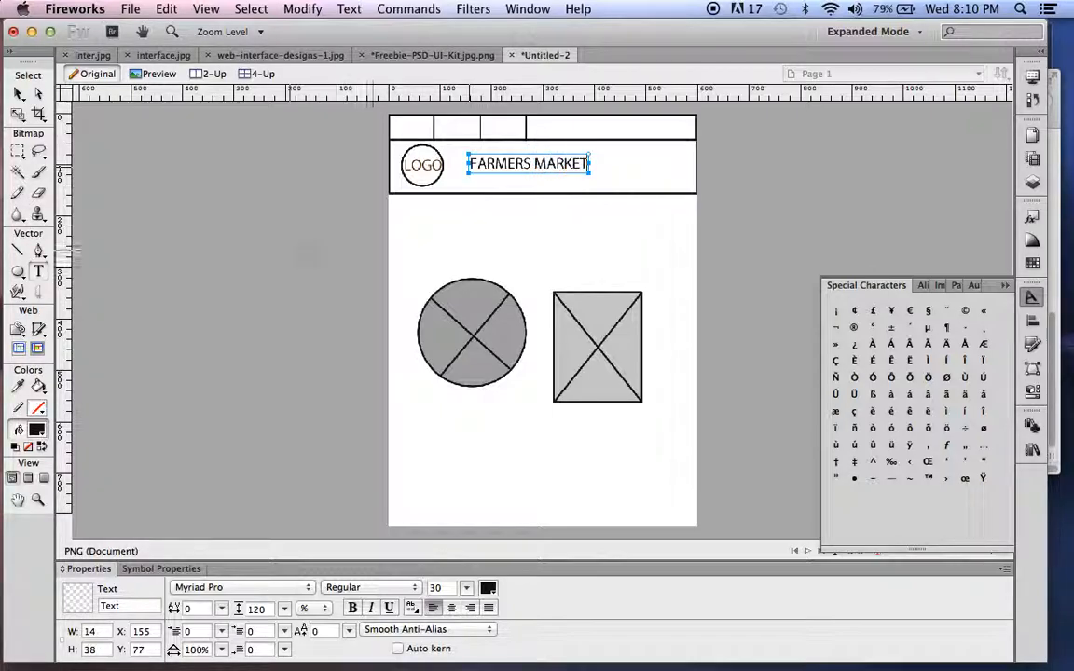
Set the FARMERS MARKET title's font size to 45
{"action": "key", "text": "super+shift+period"}
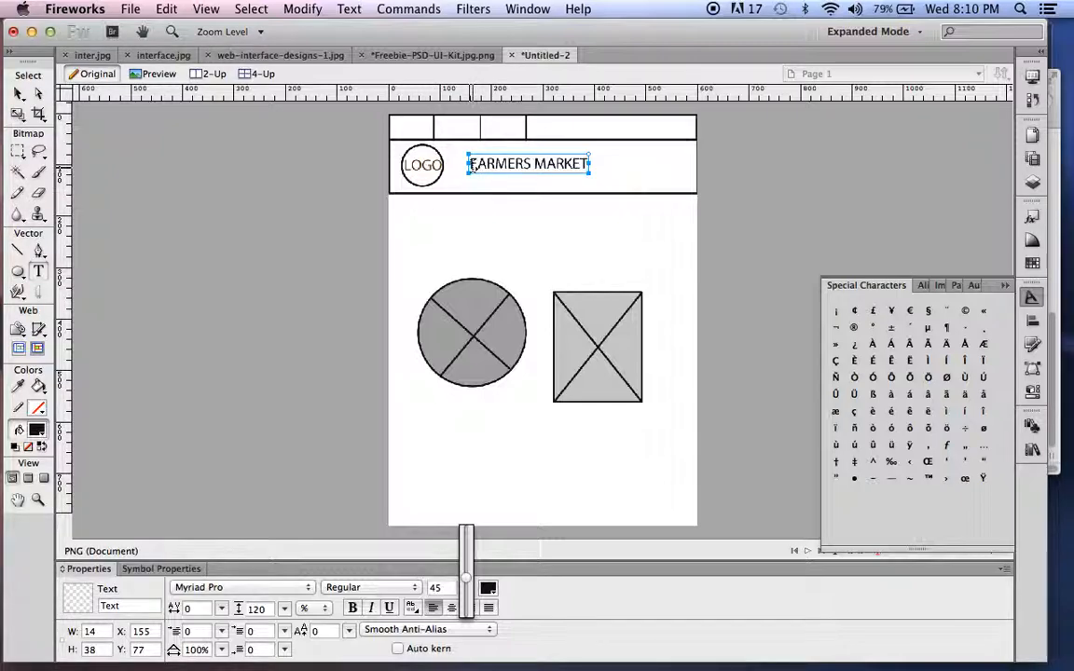
{"action": "left_click", "coordinate": [495, 166]}
{"action": "left_click_drag", "start_coordinate": [433, 154], "coordinate": [623, 157]}
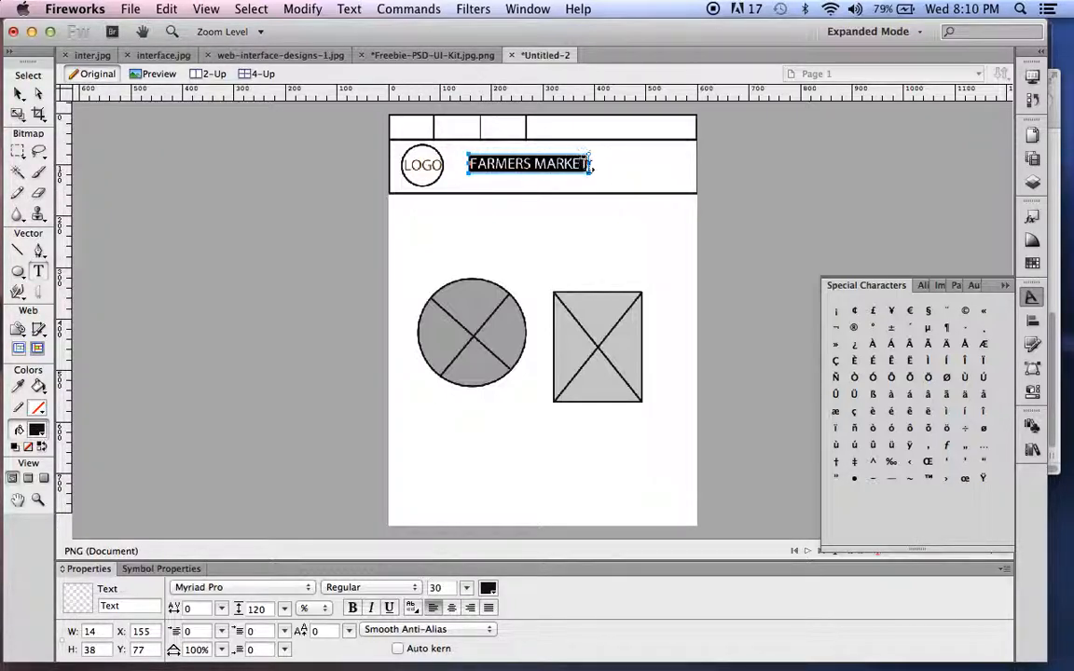
{"action": "left_click", "coordinate": [467, 588]}
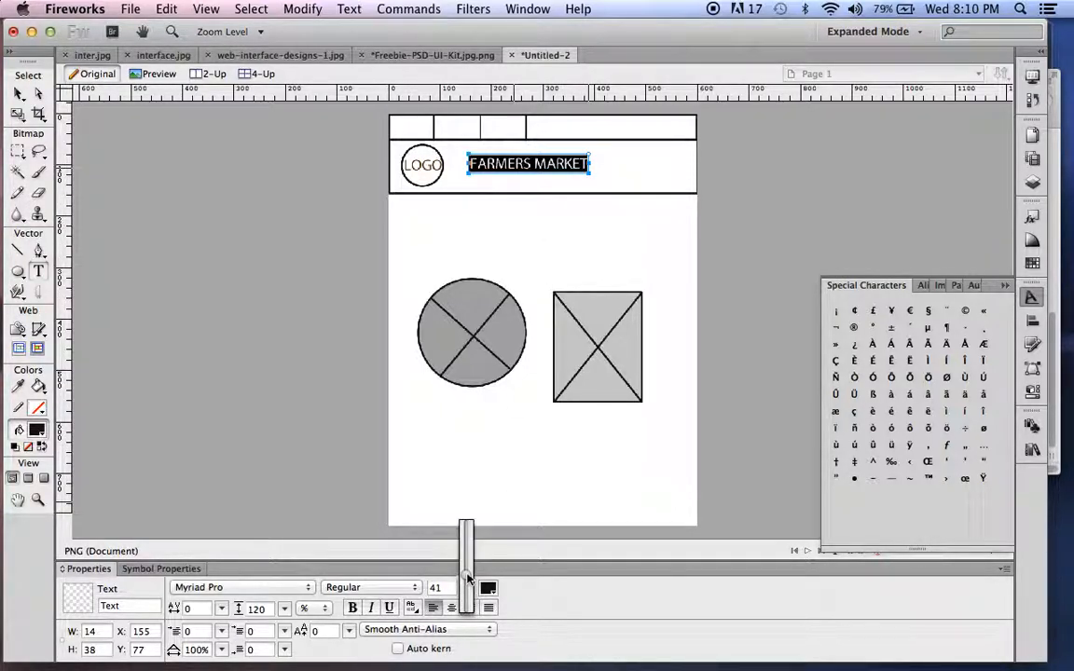
{"action": "left_click_drag", "start_coordinate": [468, 576], "coordinate": [467, 575]}
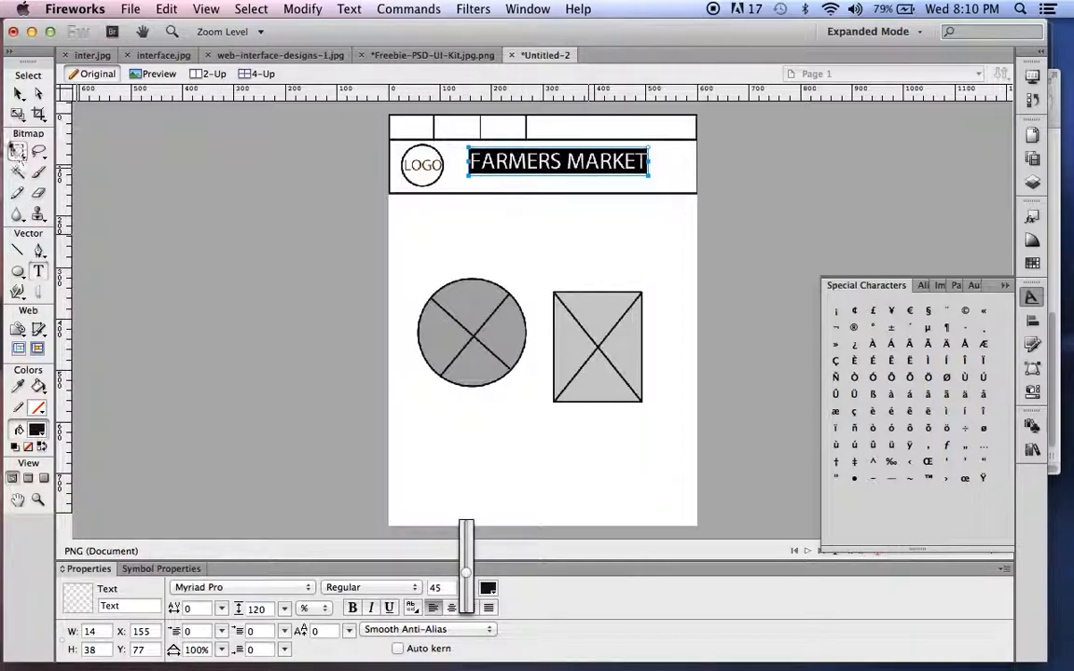
{"action": "left_click", "coordinate": [17, 94]}
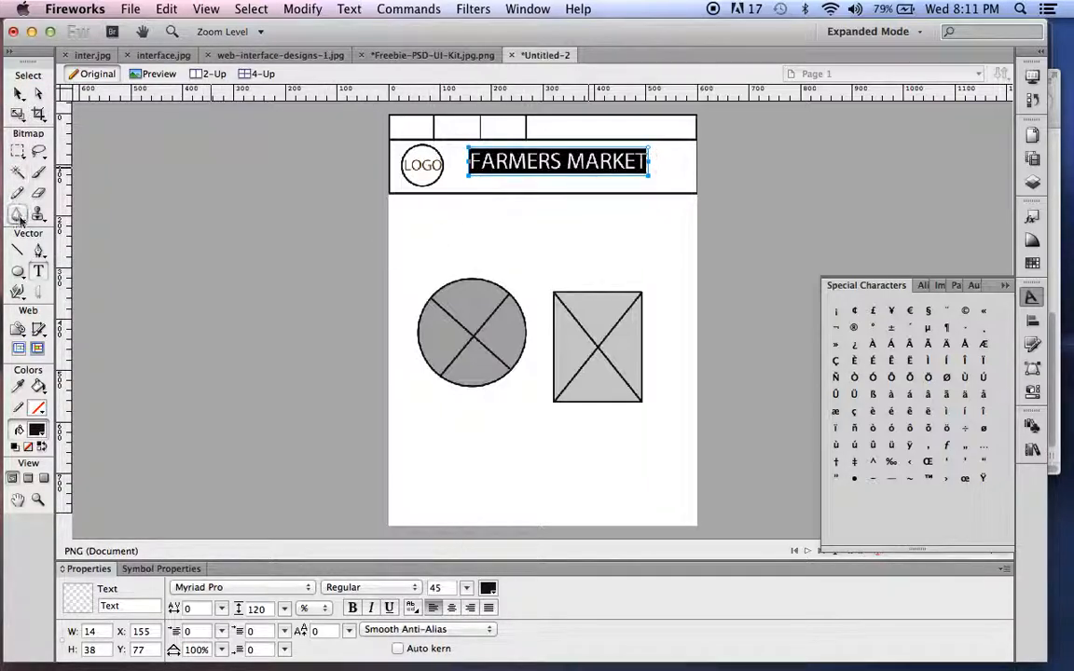
Move the crossed circle off the page and the crossed rectangle to about X 26, Y 171, beneath the logo
{"action": "left_click", "coordinate": [17, 251]}
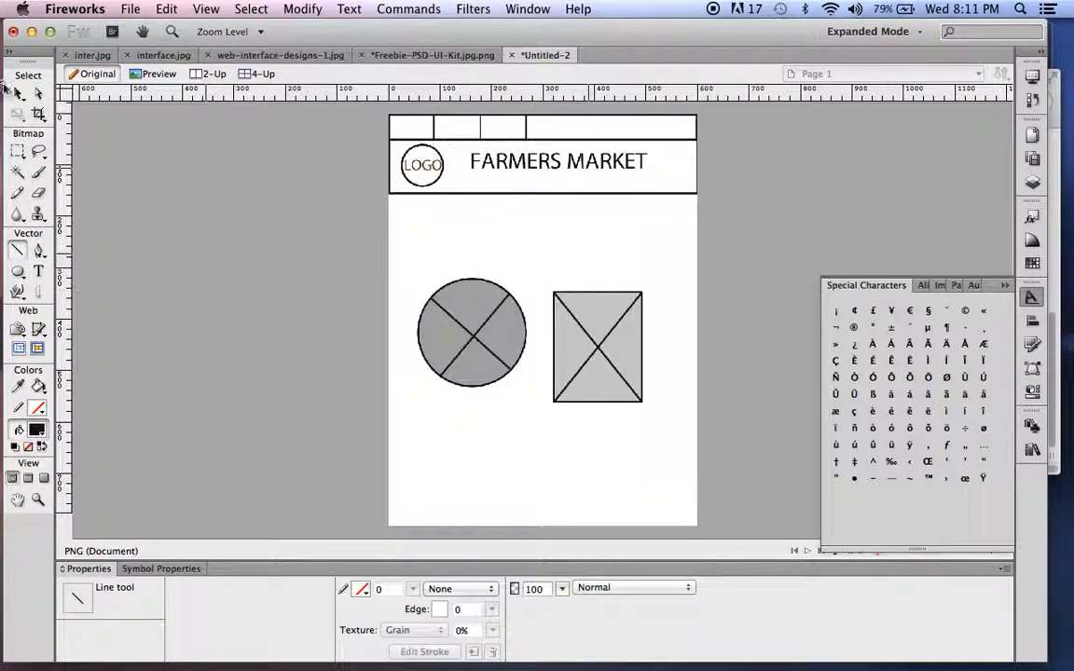
{"action": "key", "text": "v"}
{"action": "left_click_drag", "start_coordinate": [502, 360], "coordinate": [319, 293]}
{"action": "left_click_drag", "start_coordinate": [583, 349], "coordinate": [436, 262]}
{"action": "left_click_drag", "start_coordinate": [439, 183], "coordinate": [436, 187]}
Scale the crossed rectangle under the header to about 241 by 187 px
{"action": "left_click", "coordinate": [463, 273]}
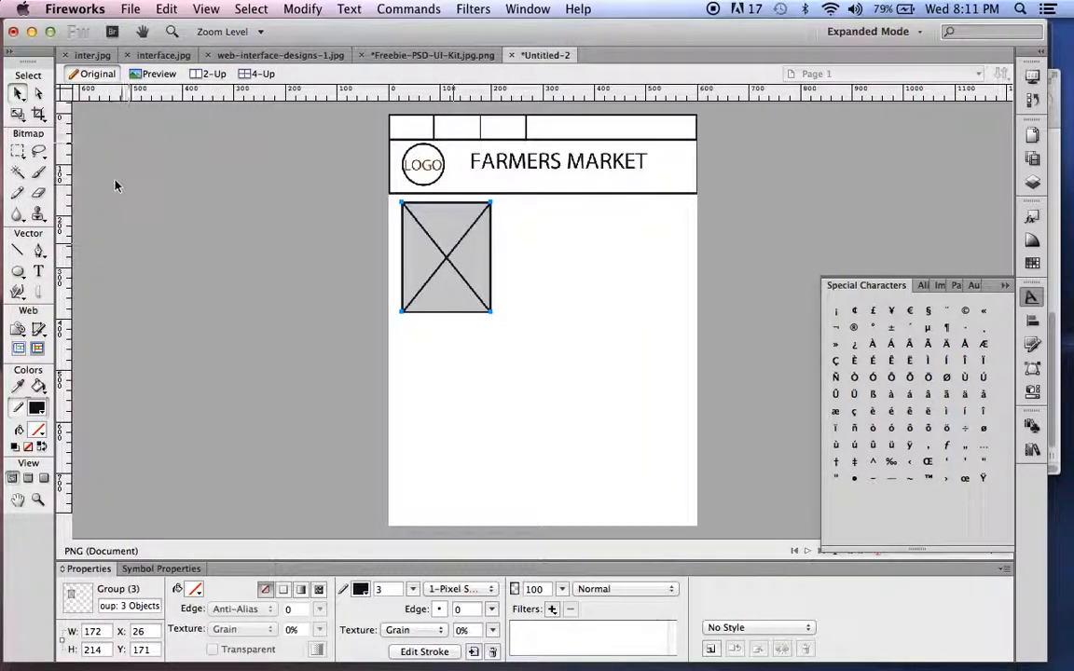
{"action": "left_click", "coordinate": [18, 113]}
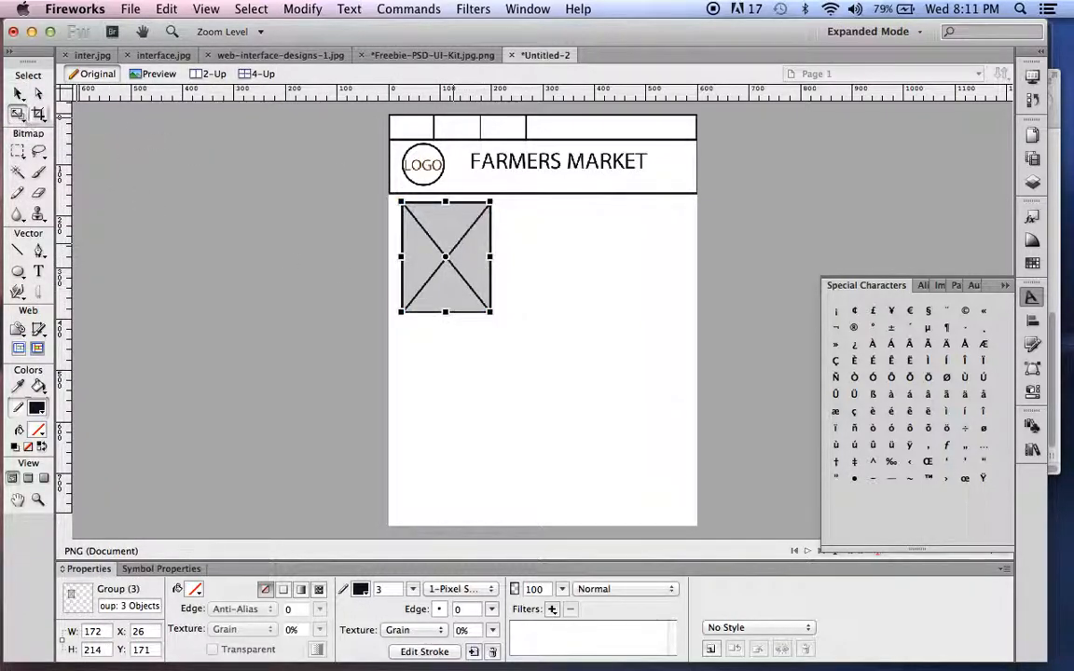
{"action": "left_click_drag", "start_coordinate": [491, 256], "coordinate": [526, 257]}
{"action": "left_click_drag", "start_coordinate": [463, 313], "coordinate": [465, 298]}
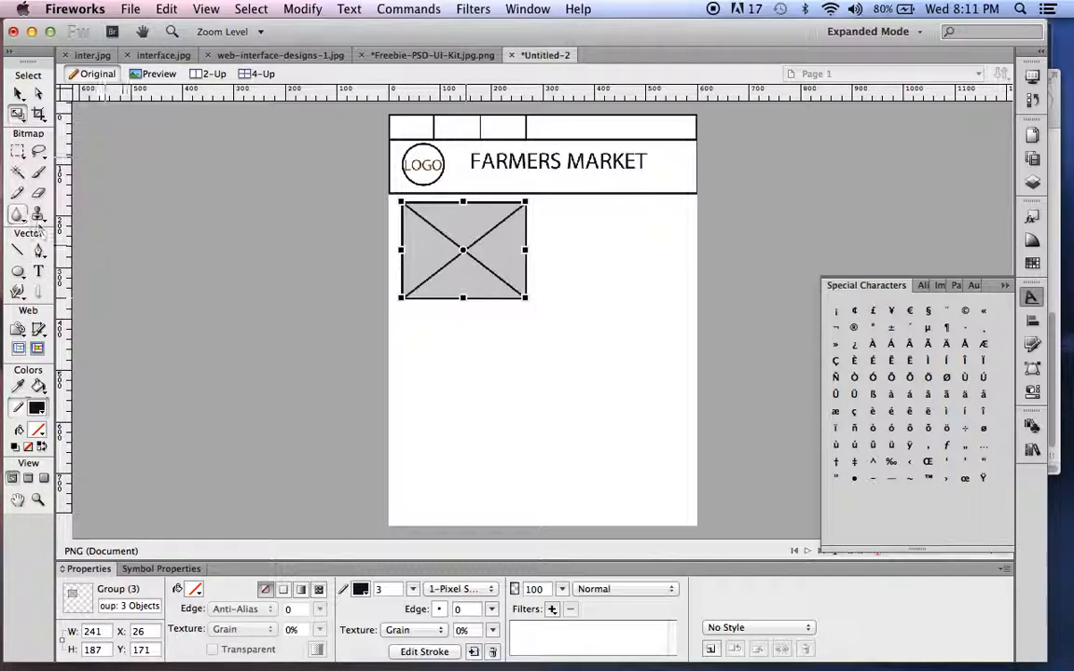
Draw a horizontal line about 280 px long beside the crossed rectangle, starting at about X 291, Y 181
{"action": "left_click", "coordinate": [38, 270]}
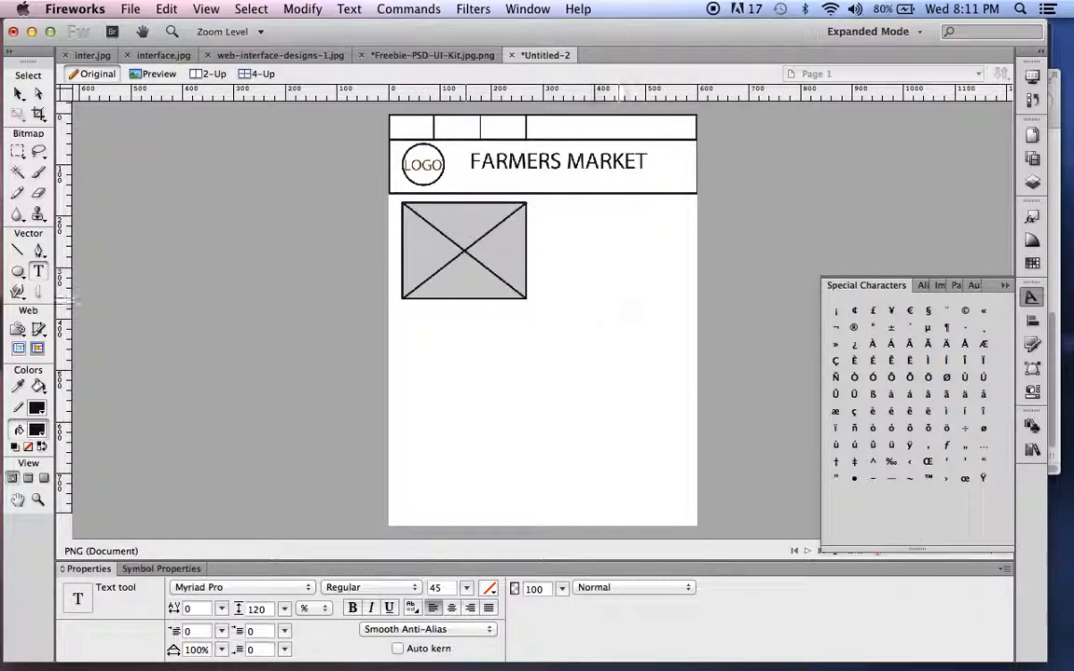
{"action": "left_click", "coordinate": [18, 250]}
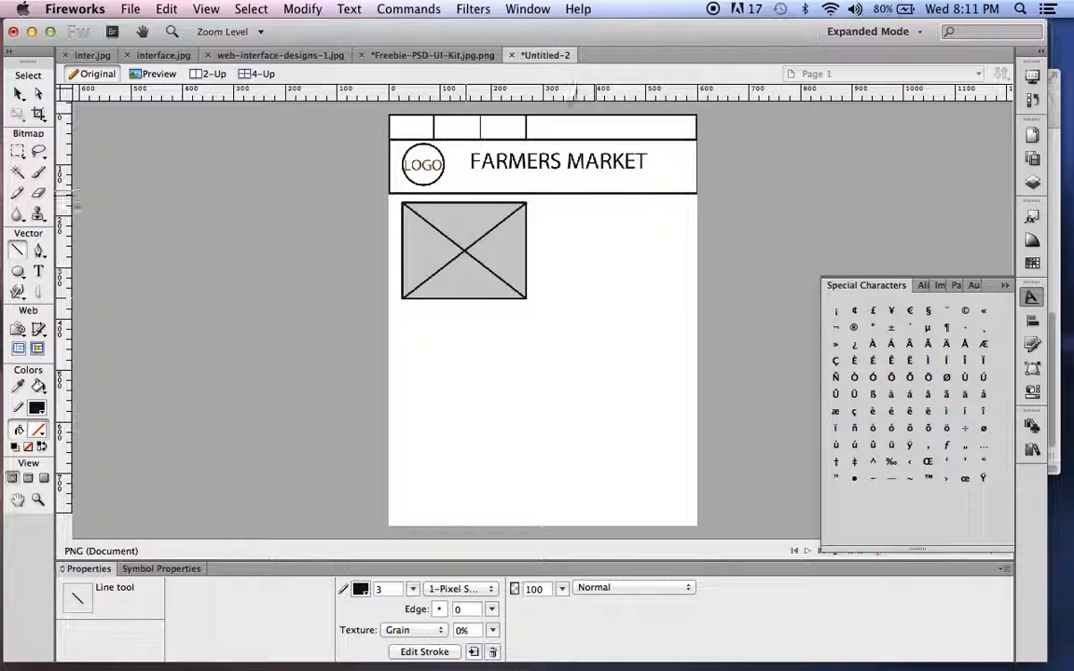
{"action": "left_click_drag", "start_coordinate": [537, 206], "coordinate": [683, 206]}
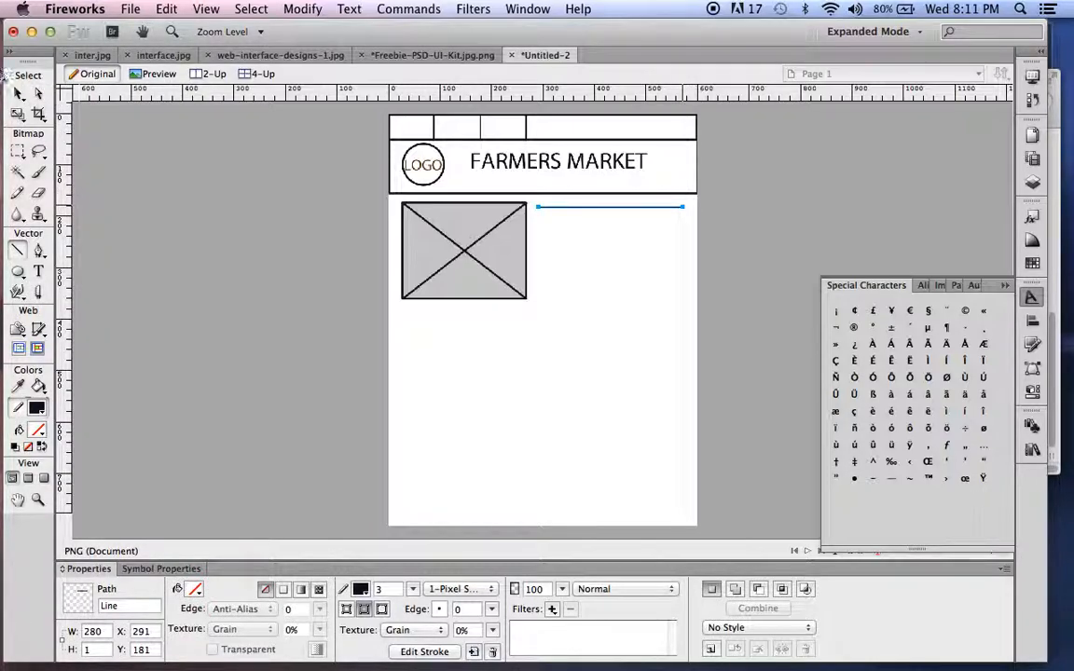
Duplicate the line downward into a stack of nine roughly evenly spaced placeholder text lines, ending at about Y 359
{"action": "left_click", "coordinate": [18, 93]}
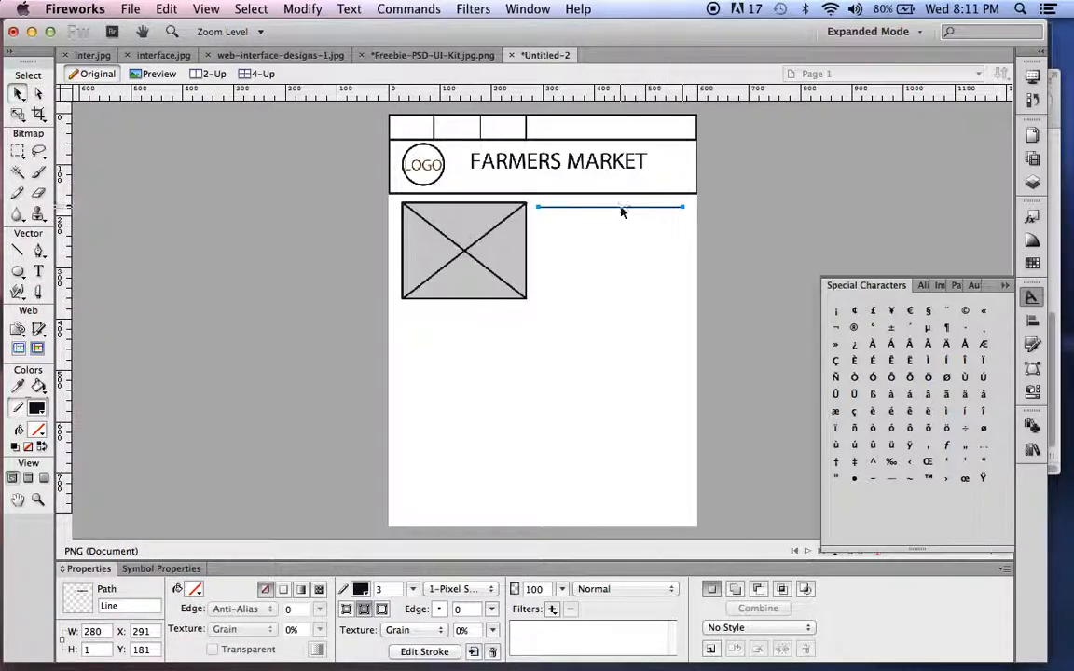
{"action": "left_click_drag", "start_coordinate": [621, 211], "coordinate": [620, 270]}
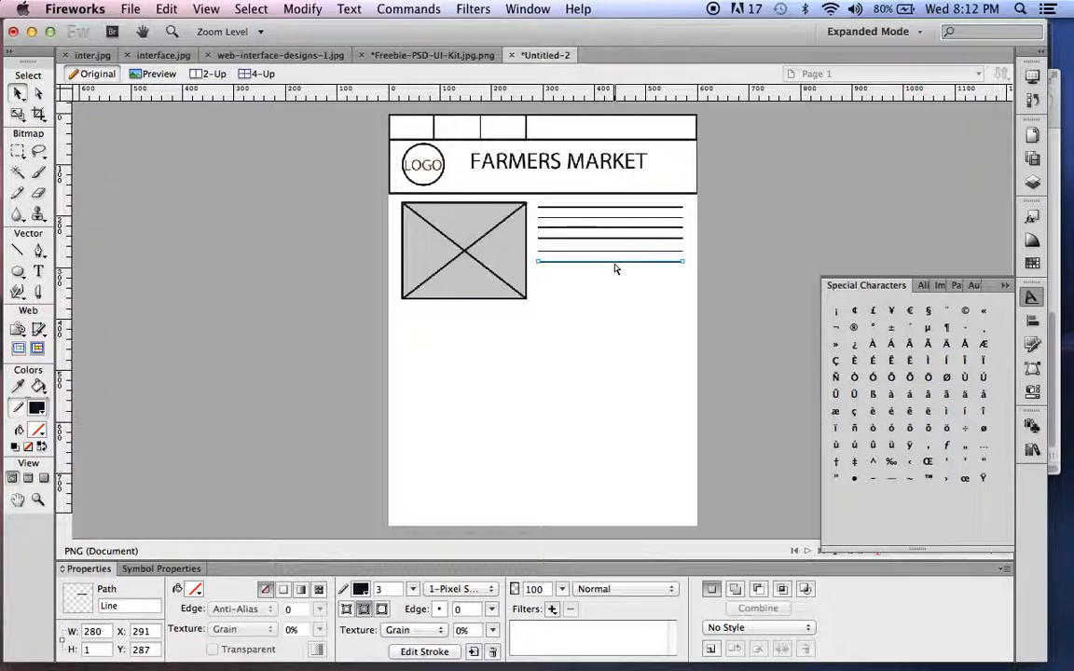
{"action": "left_click_drag", "start_coordinate": [615, 269], "coordinate": [616, 279]}
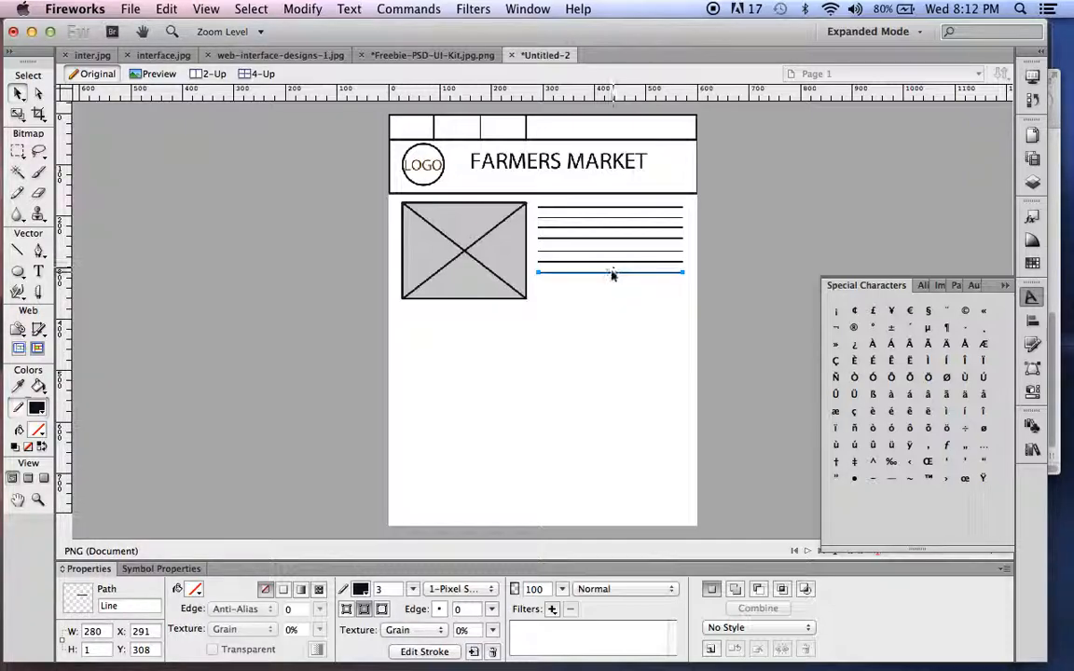
{"action": "left_click_drag", "start_coordinate": [613, 277], "coordinate": [618, 300]}
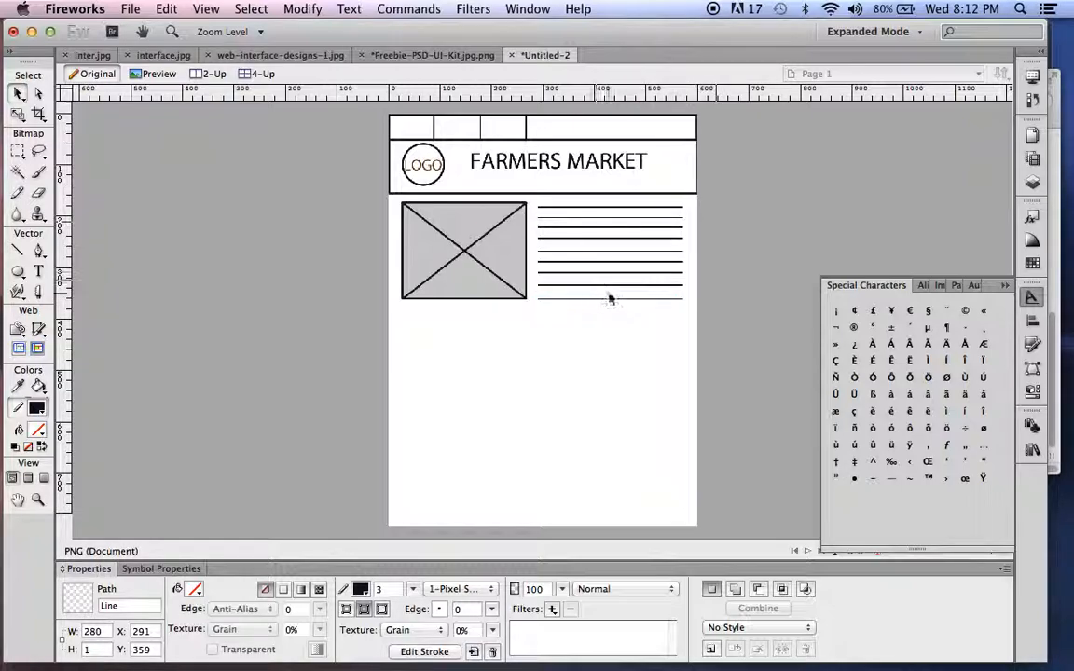
{"action": "left_click", "coordinate": [599, 293]}
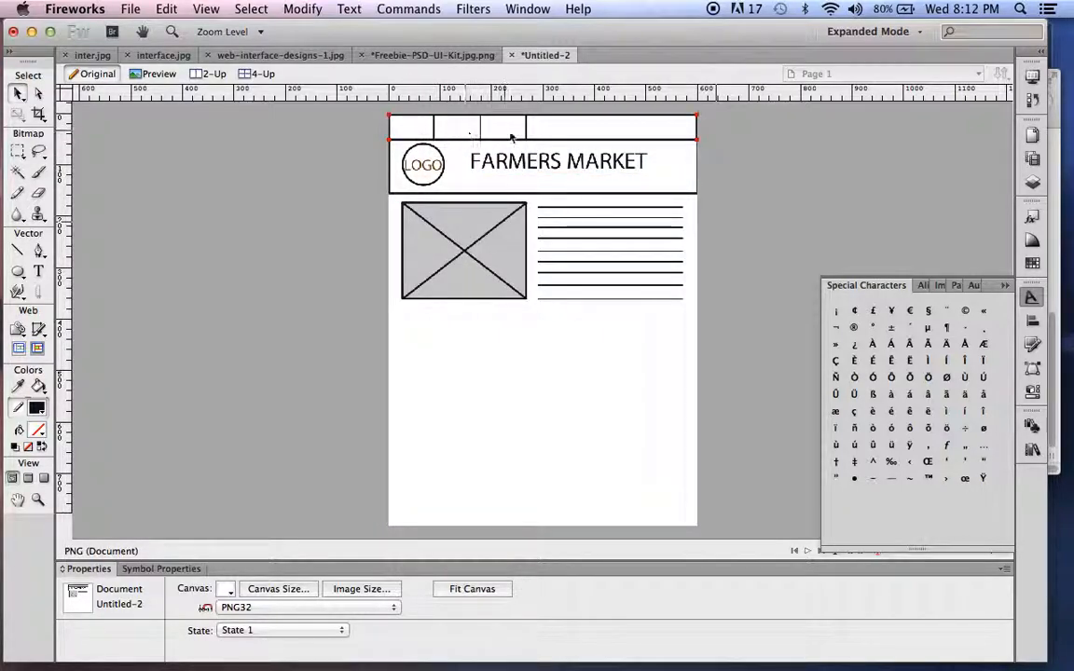
Draw short horizontal label lines about 40 to 50 px long in the three navigation bar cells, at Y 26
{"action": "left_click", "coordinate": [21, 250]}
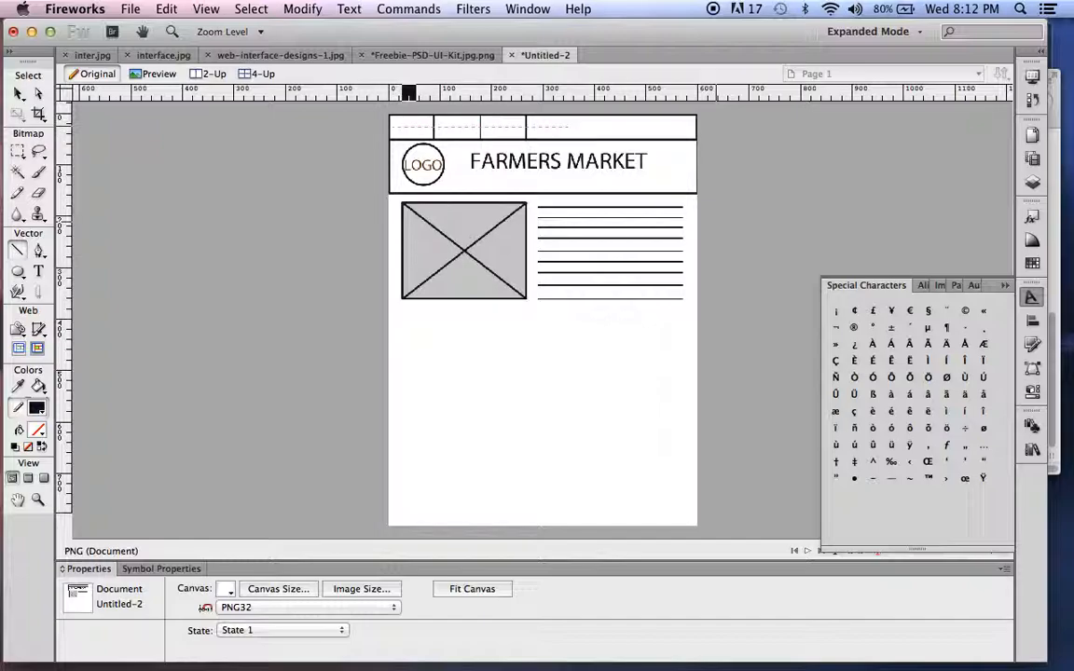
{"action": "left_click_drag", "start_coordinate": [407, 125], "coordinate": [428, 126]}
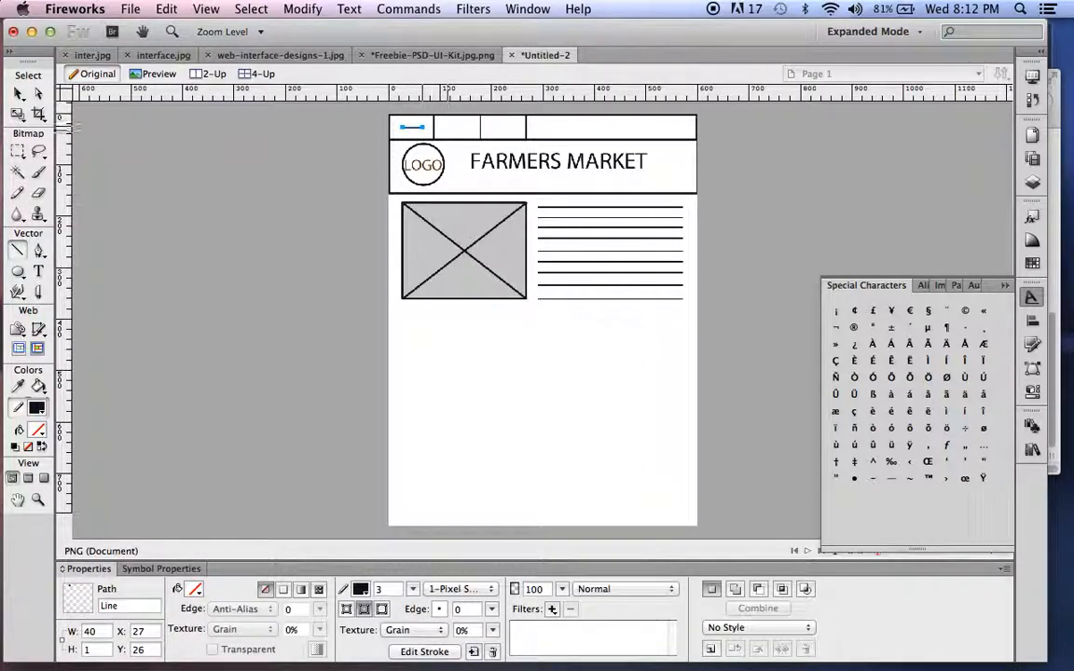
{"action": "left_click_drag", "start_coordinate": [446, 126], "coordinate": [519, 126]}
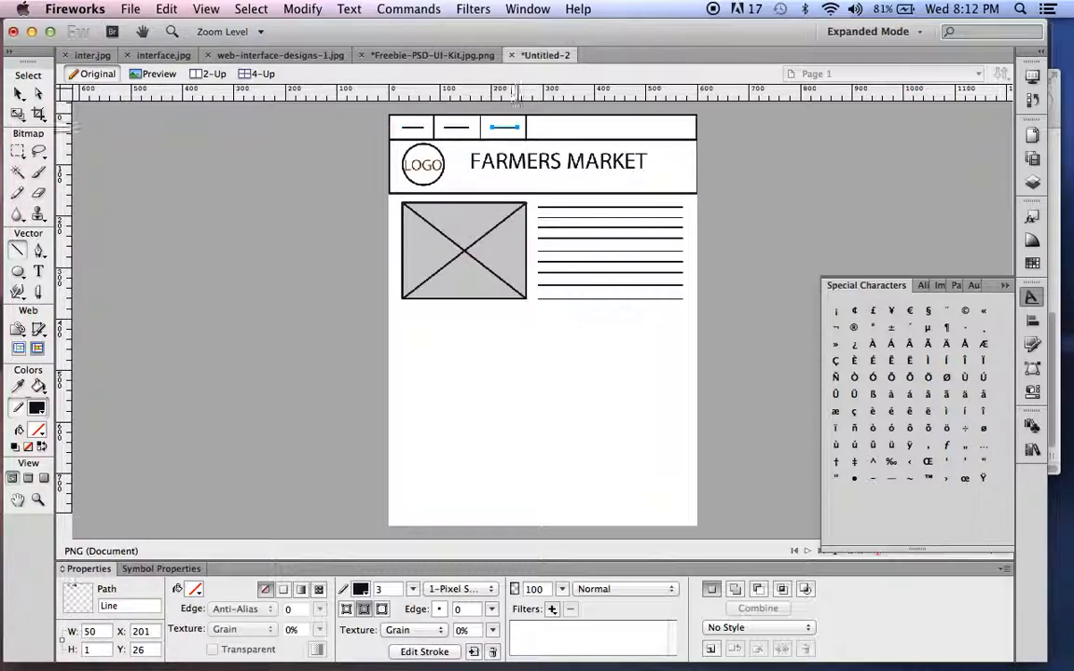
Select the crossed circle placeholder parked off the page
{"action": "left_click", "coordinate": [19, 93]}
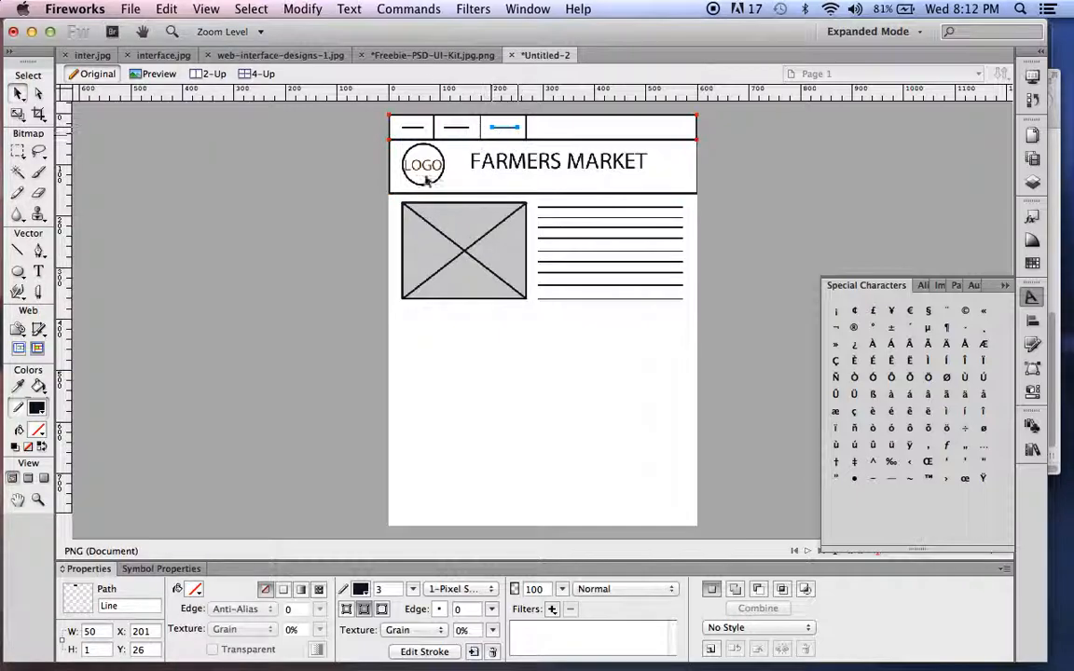
{"action": "left_click", "coordinate": [322, 268]}
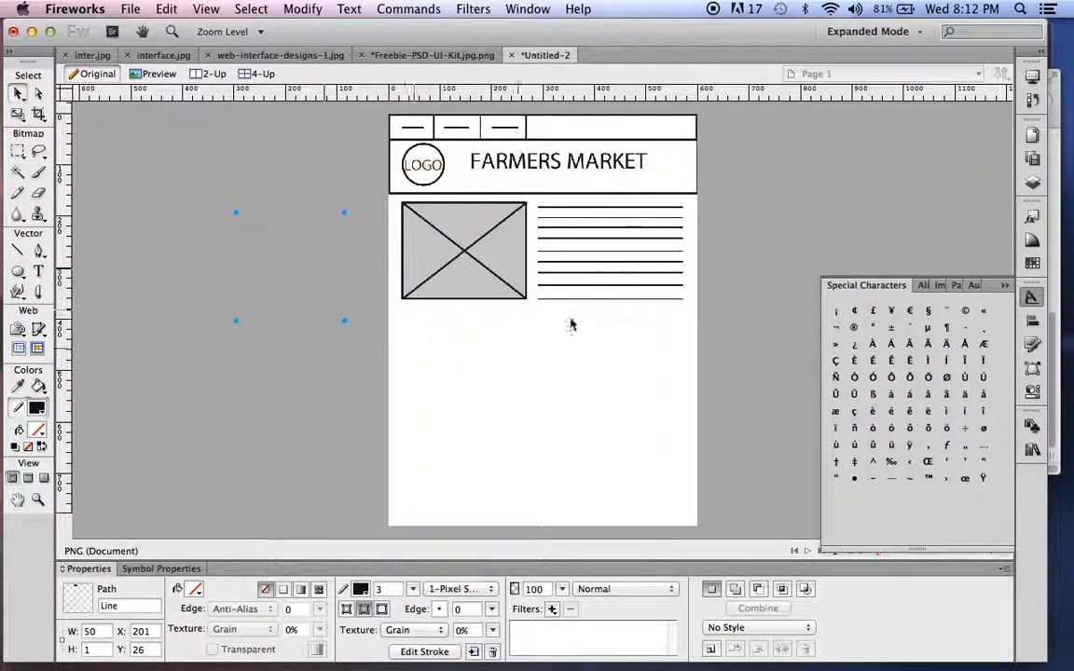
{"action": "left_click", "coordinate": [505, 275]}
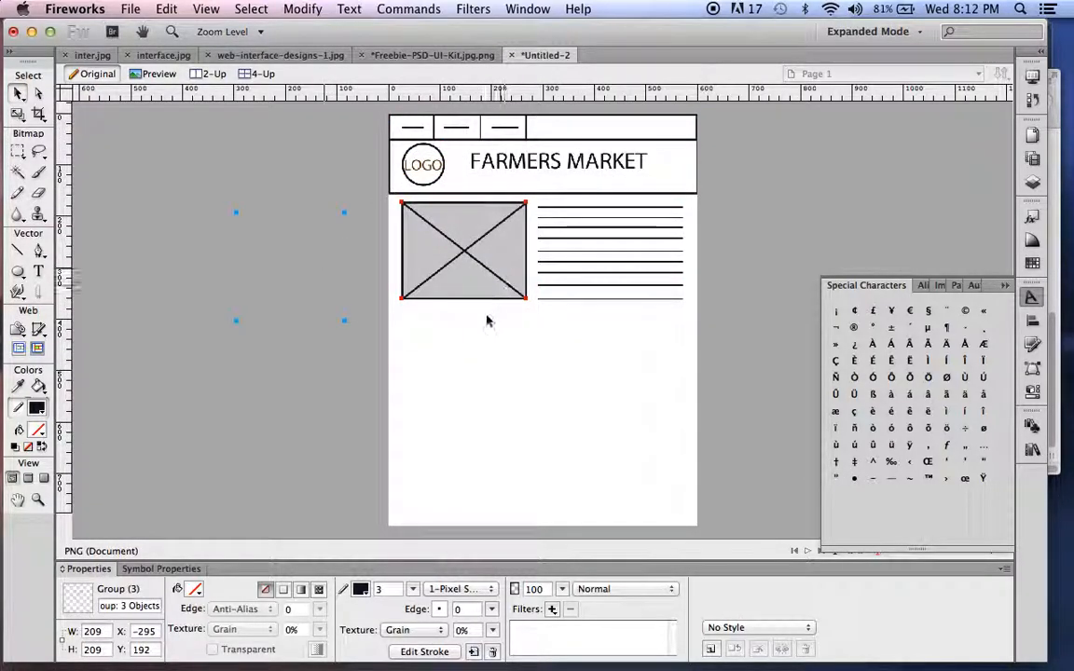